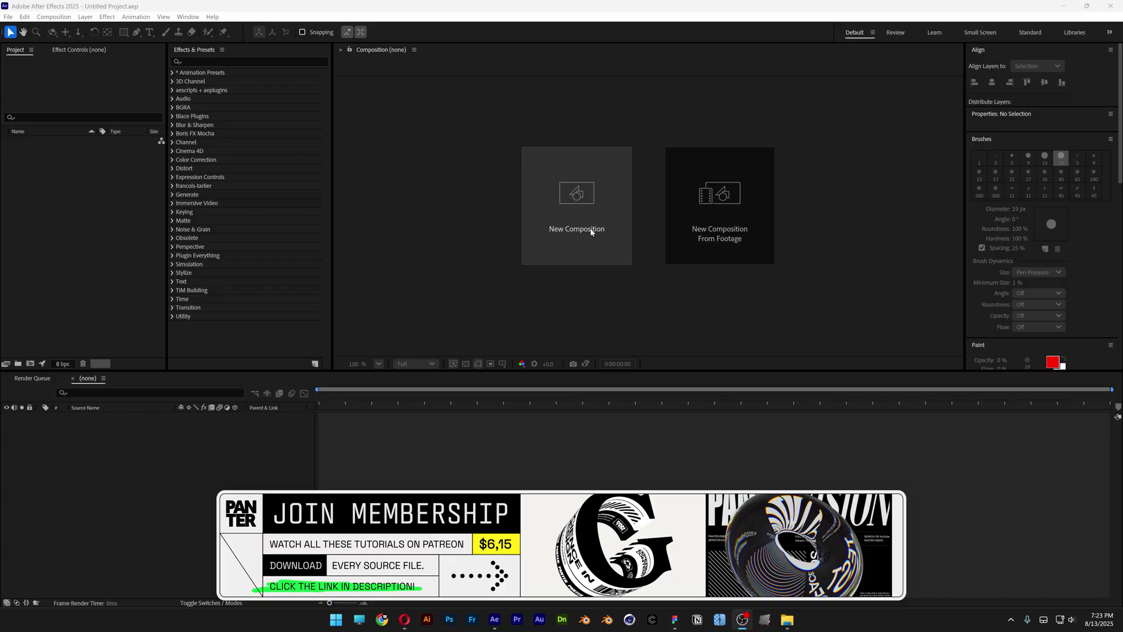
Create Comp 1 from the HD 1920x1080 29.97 fps preset with a 6-second duration
click(589, 227)
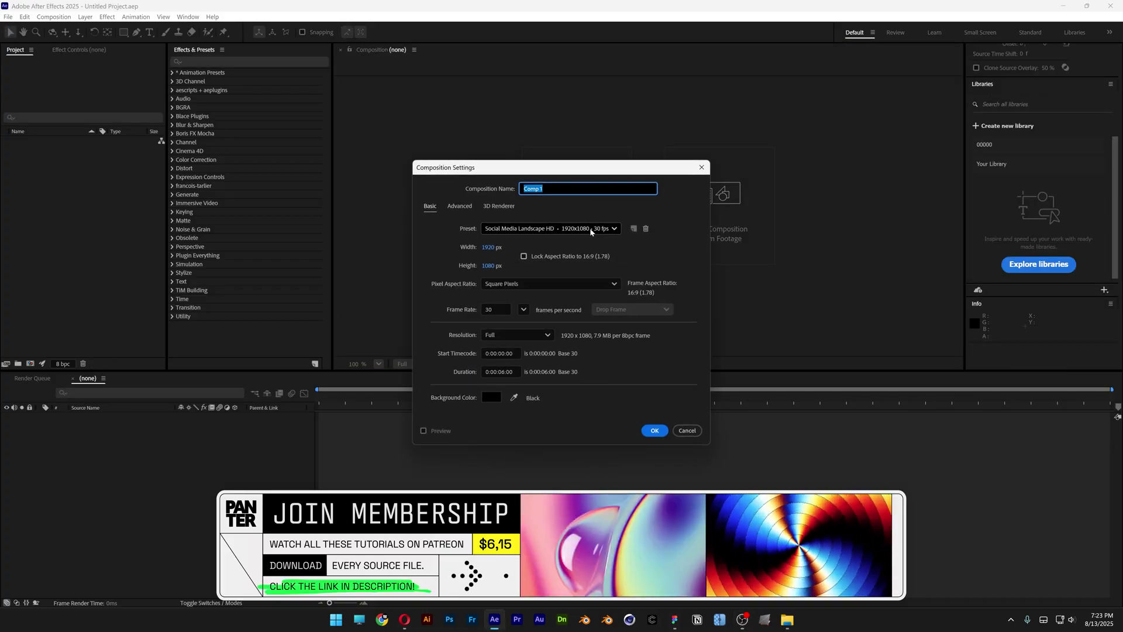
click(590, 232)
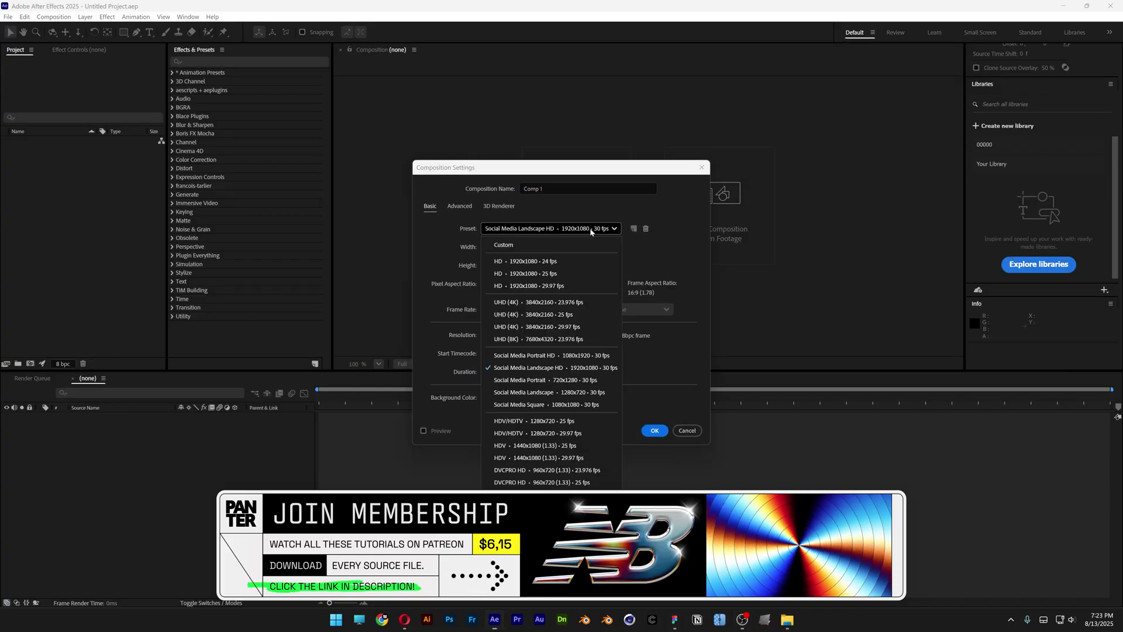
click(571, 286)
drag(514, 371, 500, 372)
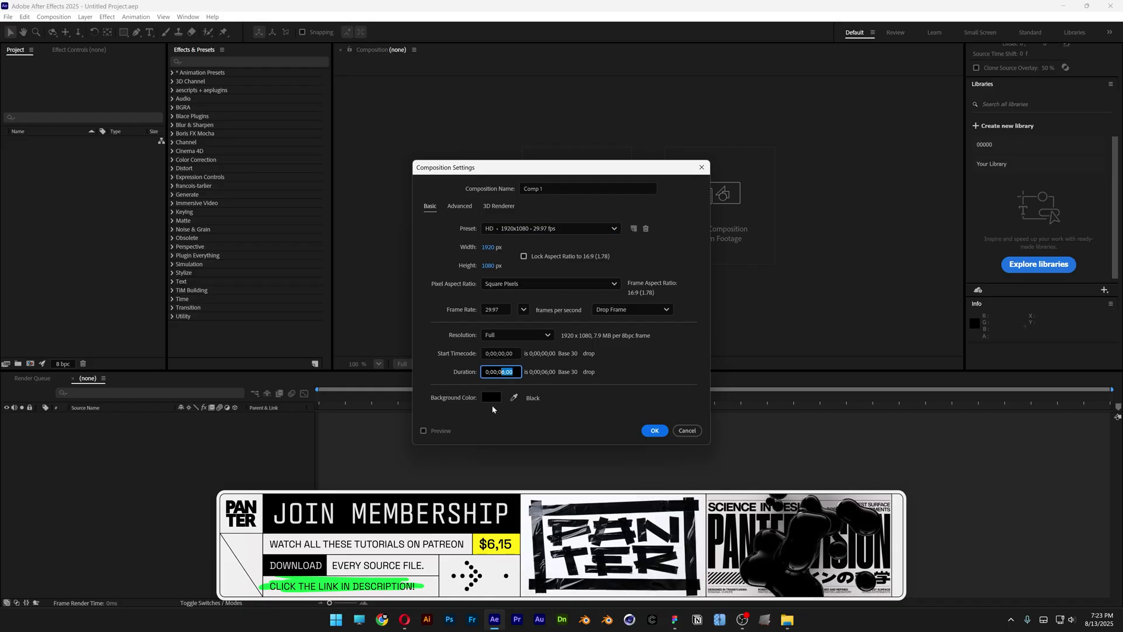
click(657, 431)
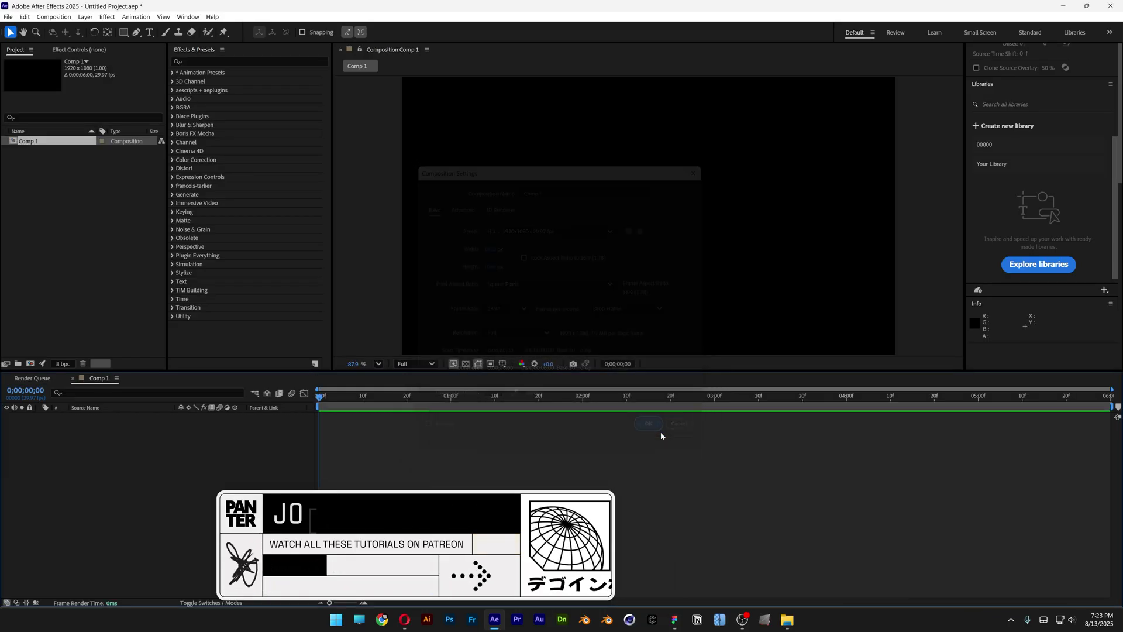
Add a black comp-size solid named Background to Comp 1, then deselect it
right_click(183, 475)
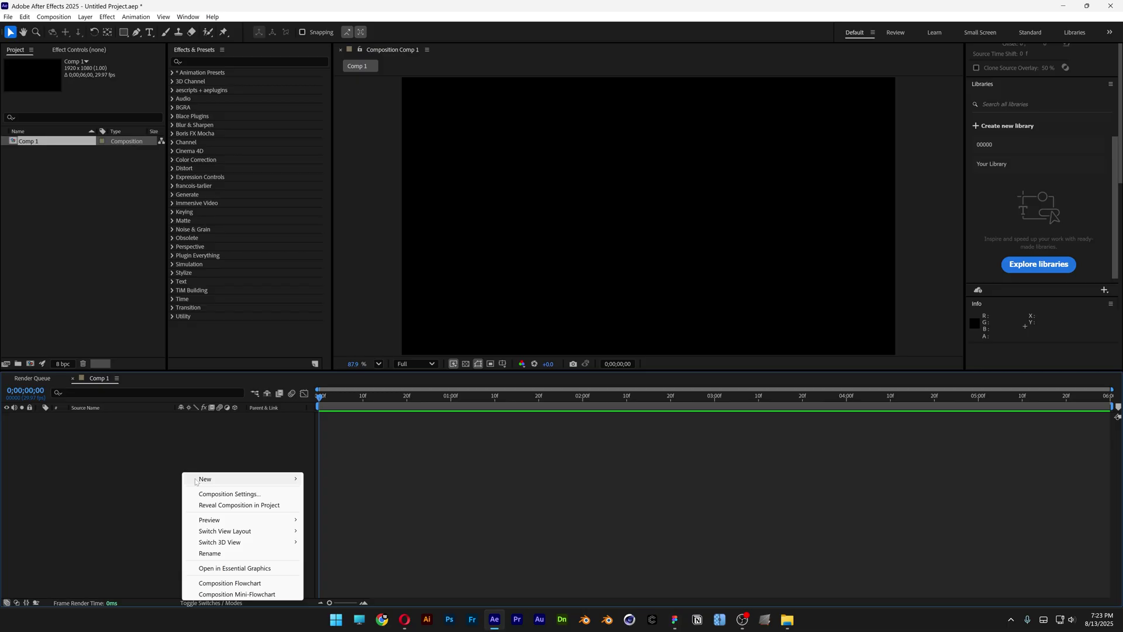
mouse_move(196, 480)
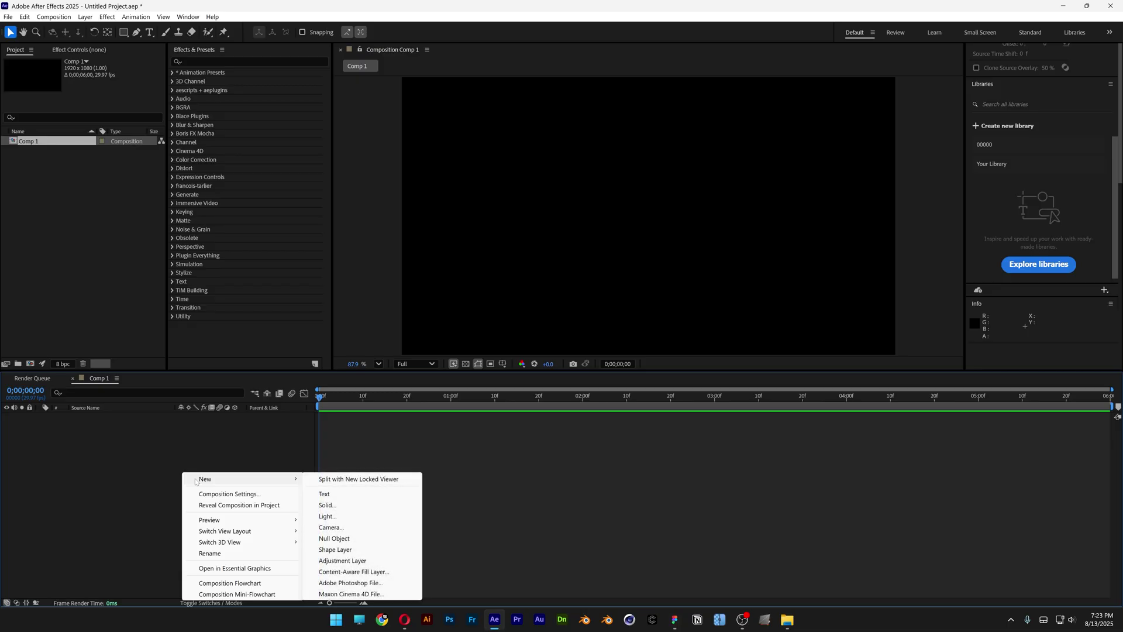
click(349, 505)
text(Background)
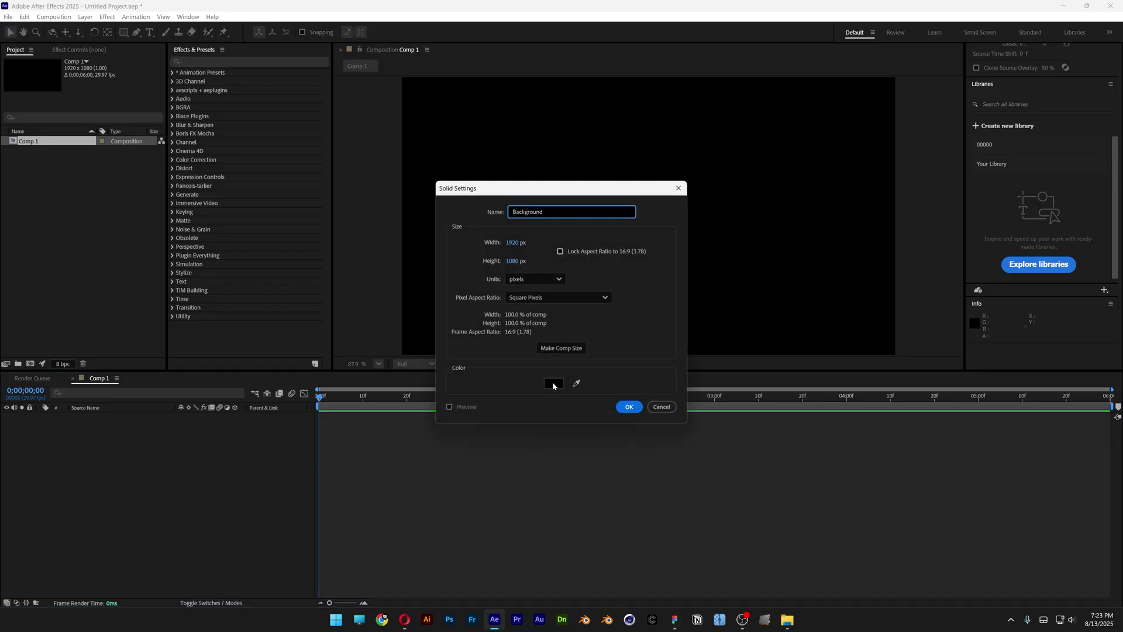
click(553, 384)
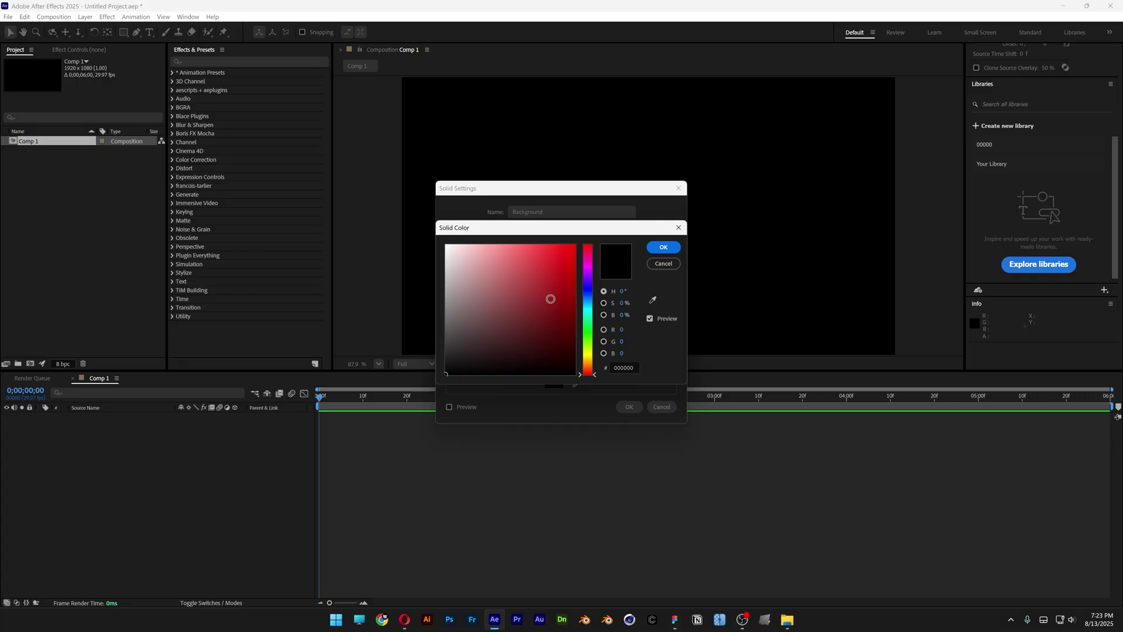
click(664, 248)
click(629, 407)
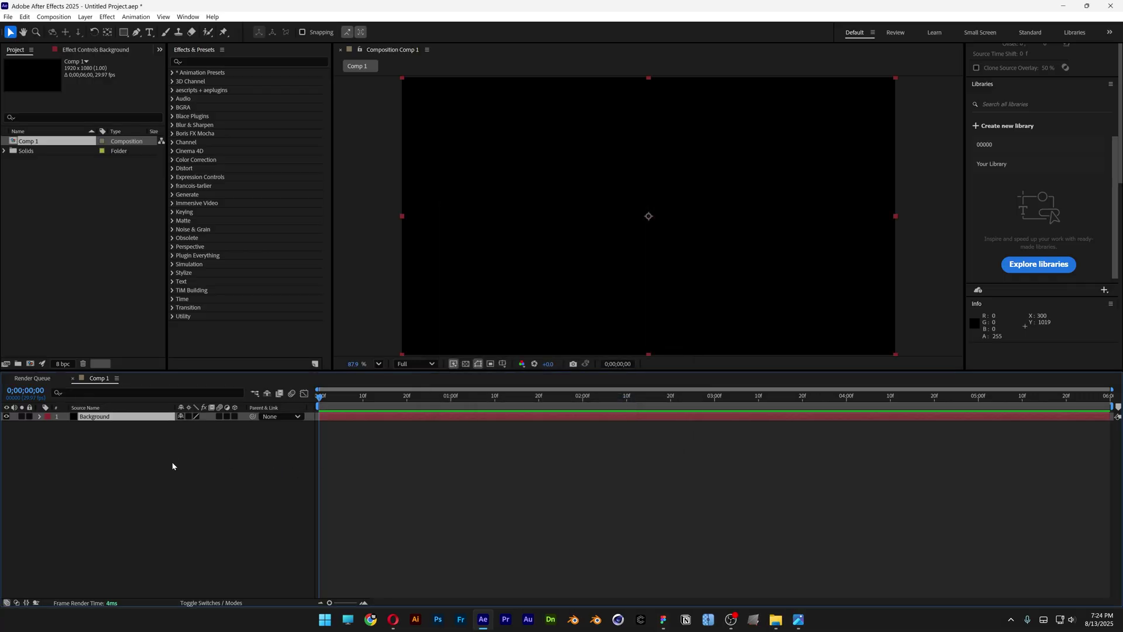
click(196, 470)
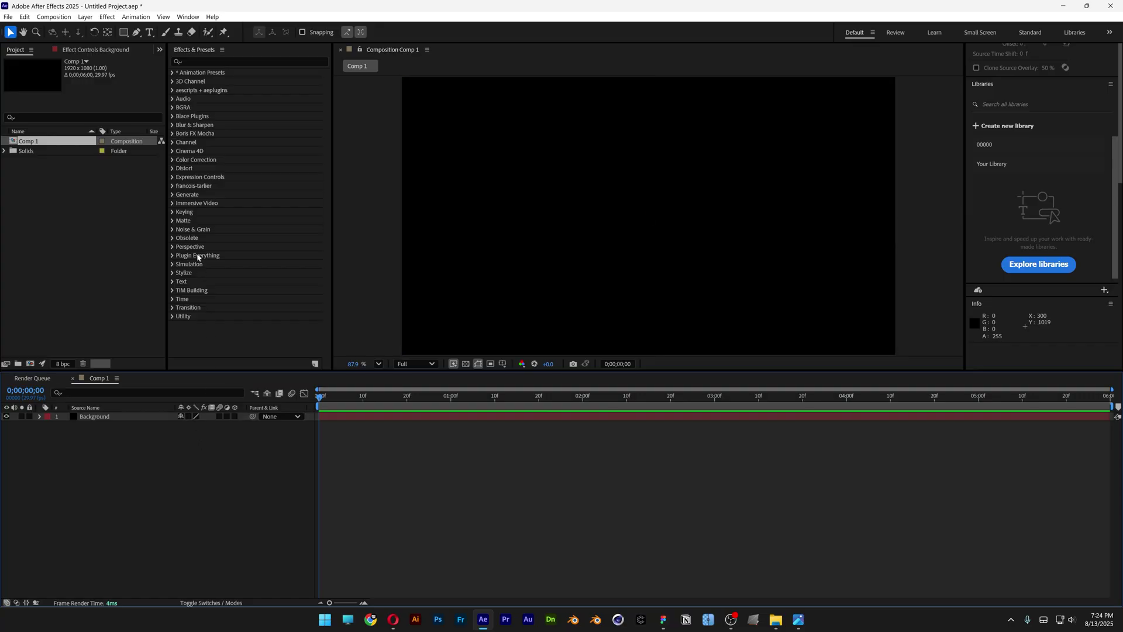
Choose the Ellipse Tool and set the shape stroke to None
click(124, 33)
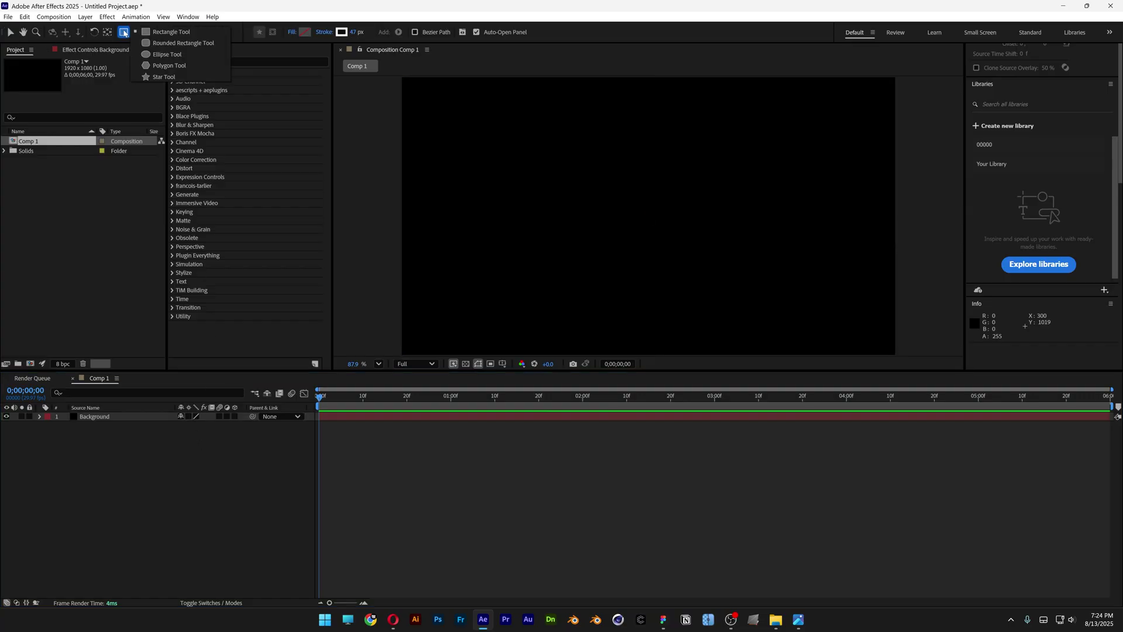
click(176, 56)
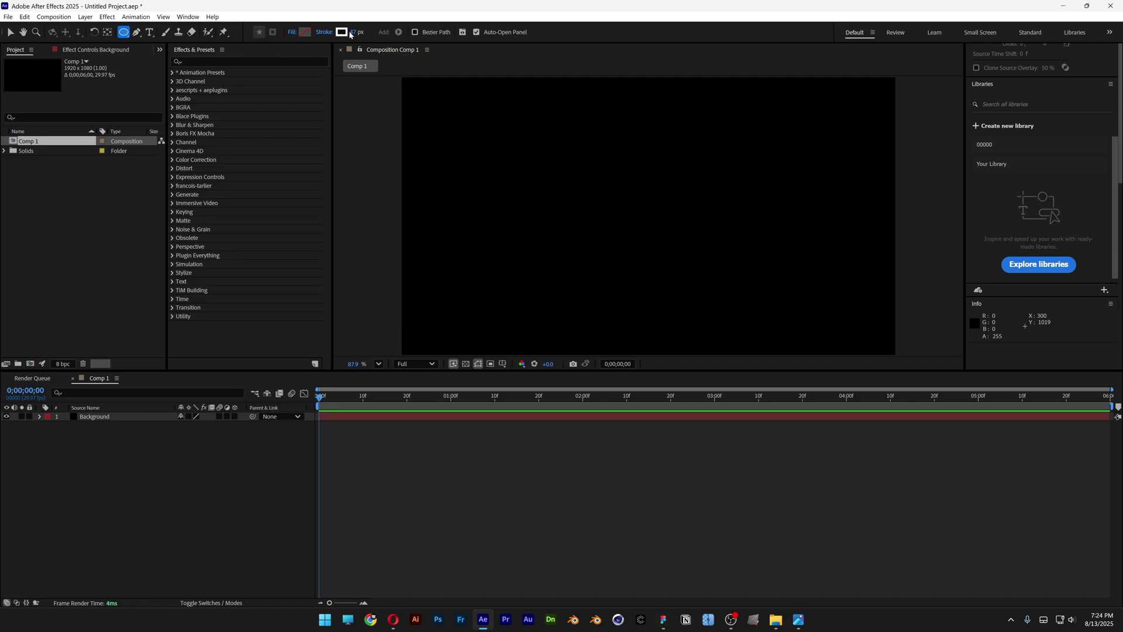
click(325, 32)
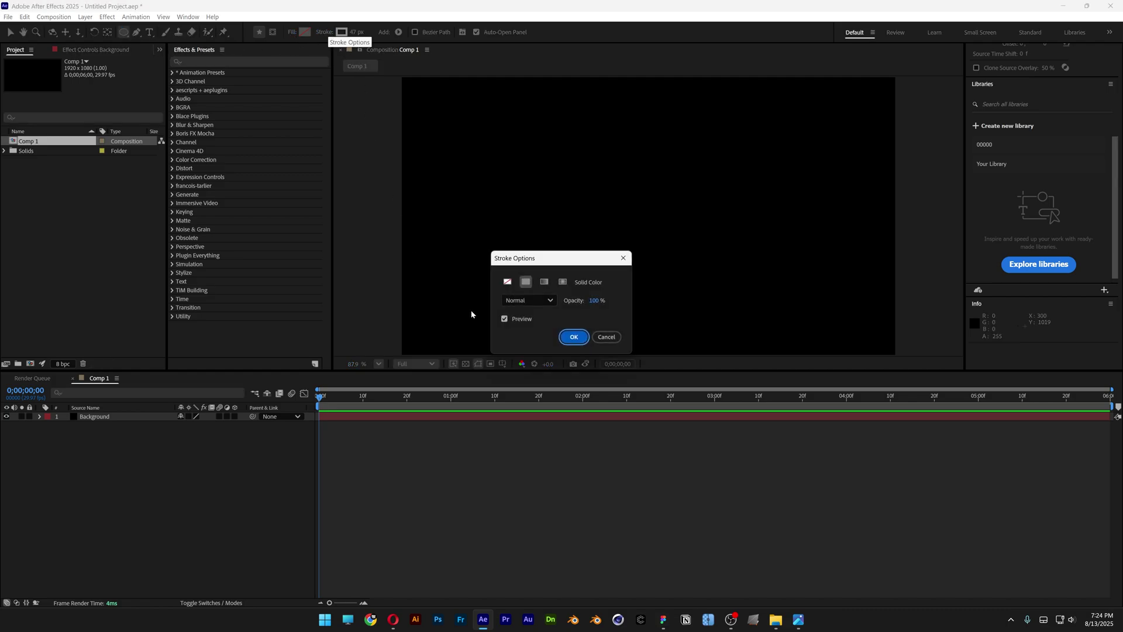
click(507, 282)
click(577, 336)
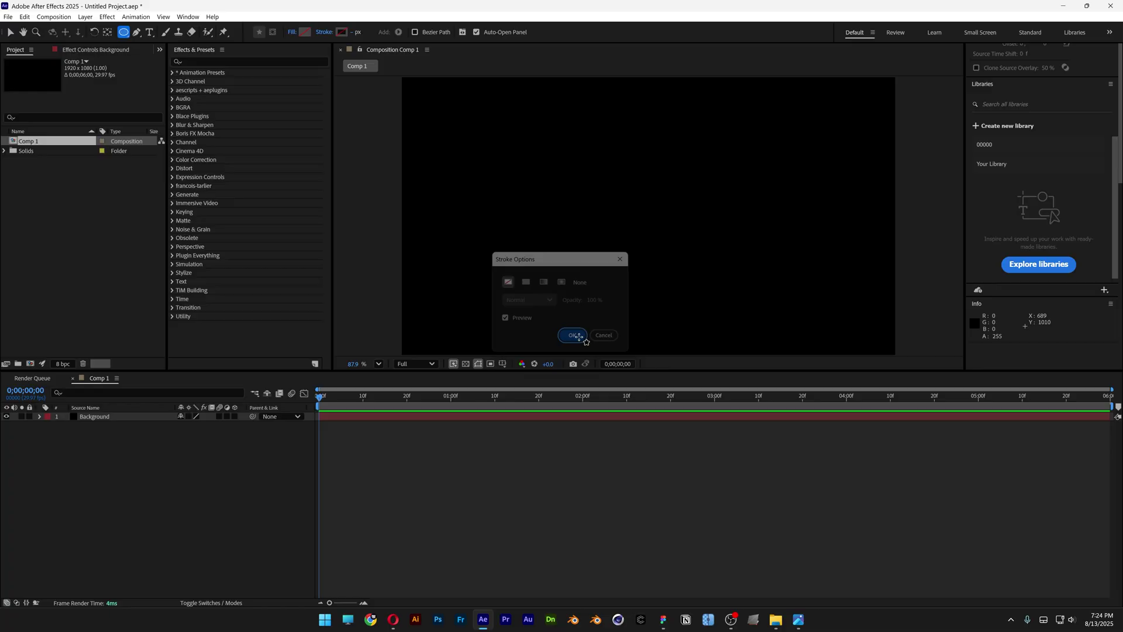
Set a solid white fill and draw an ellipse in the middle of the comp
click(291, 33)
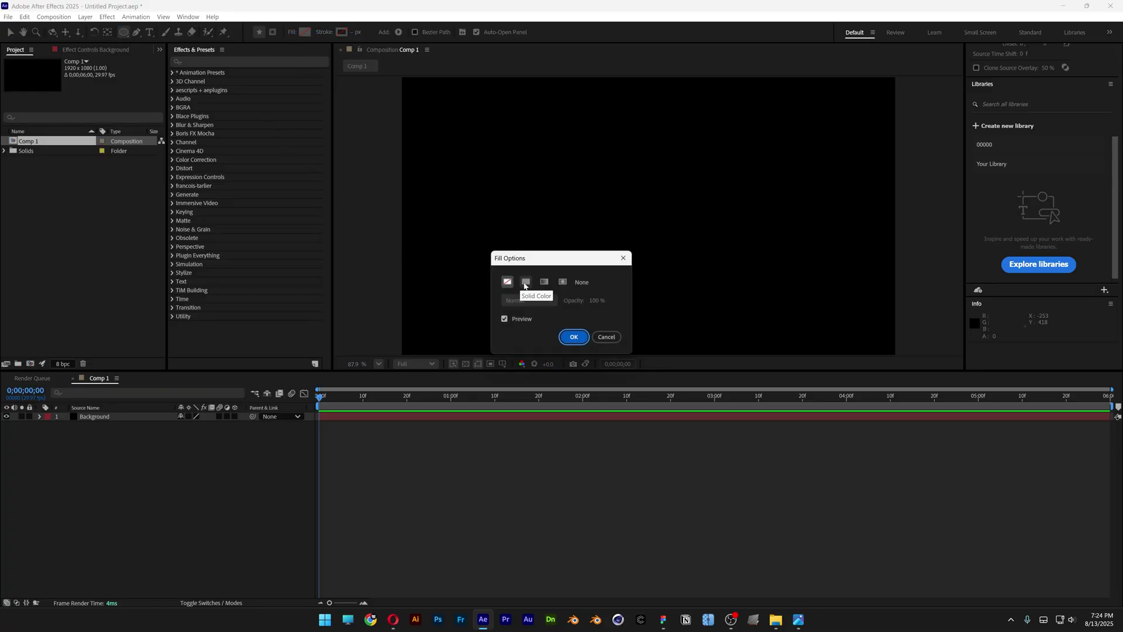
click(526, 282)
click(571, 337)
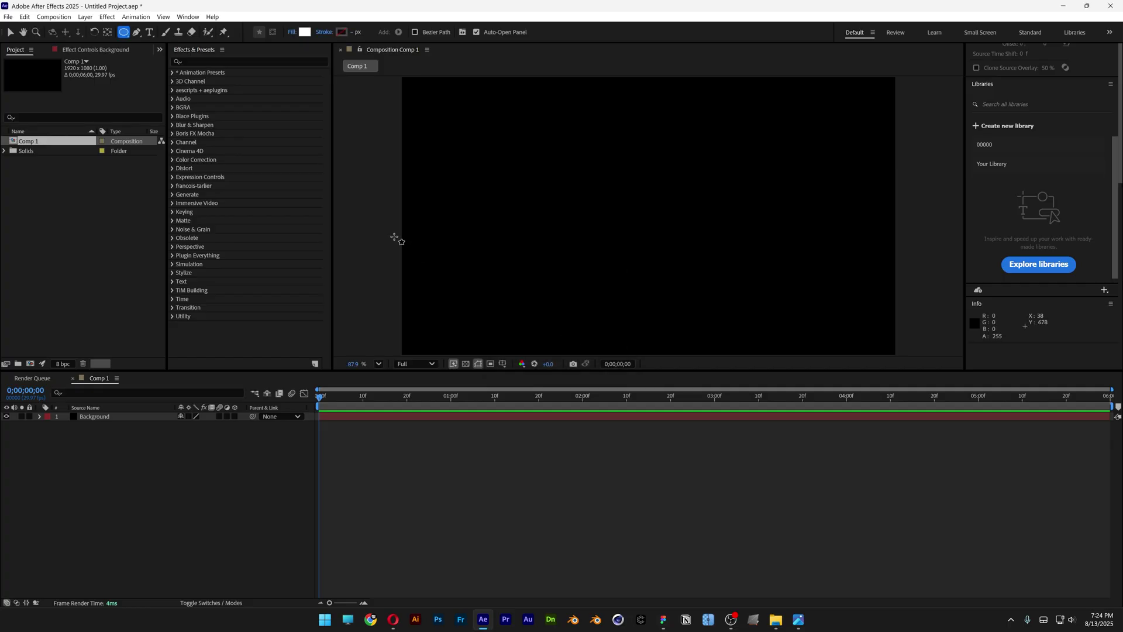
click(305, 32)
click(471, 271)
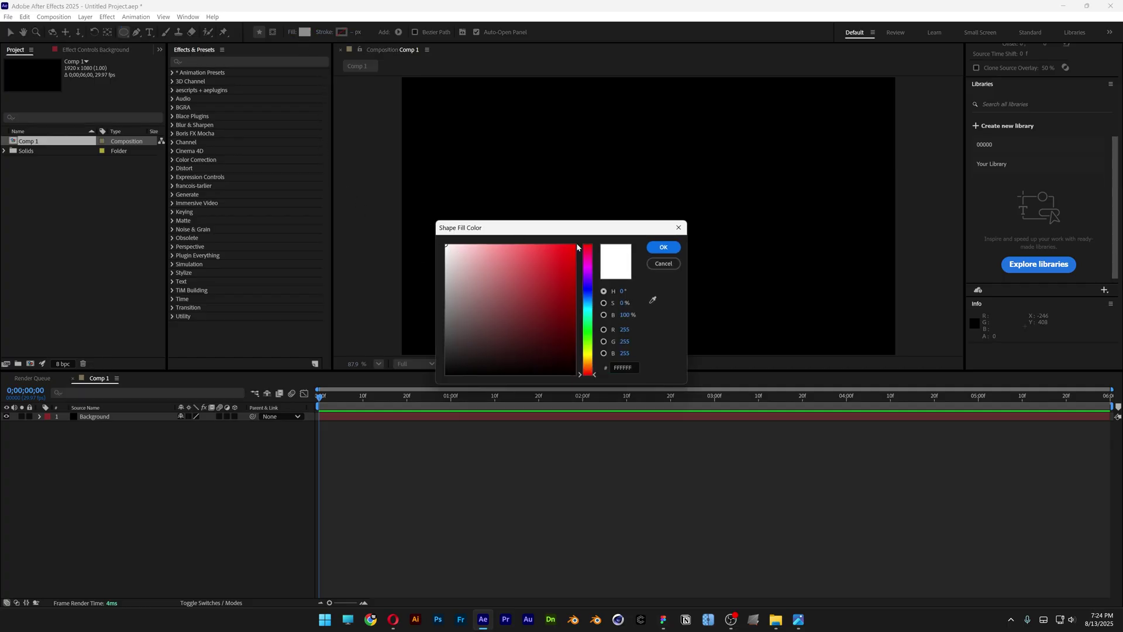
click(664, 247)
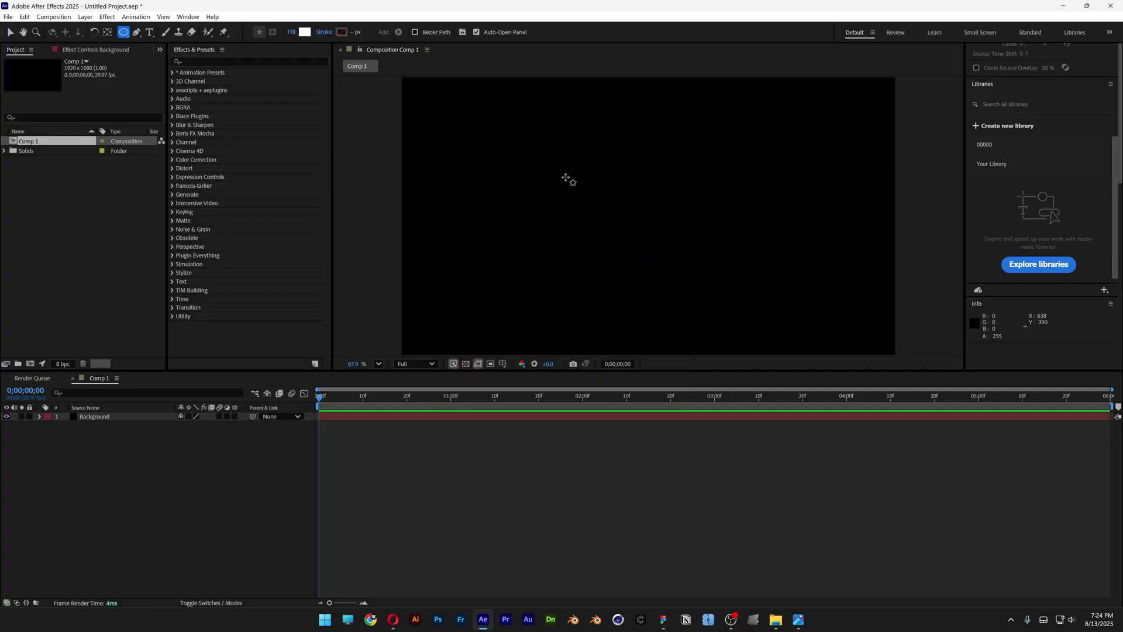
drag(539, 161, 761, 279)
Apply Gradient Ramp to the ellipse layer and rename it Blur Shape
click(235, 61)
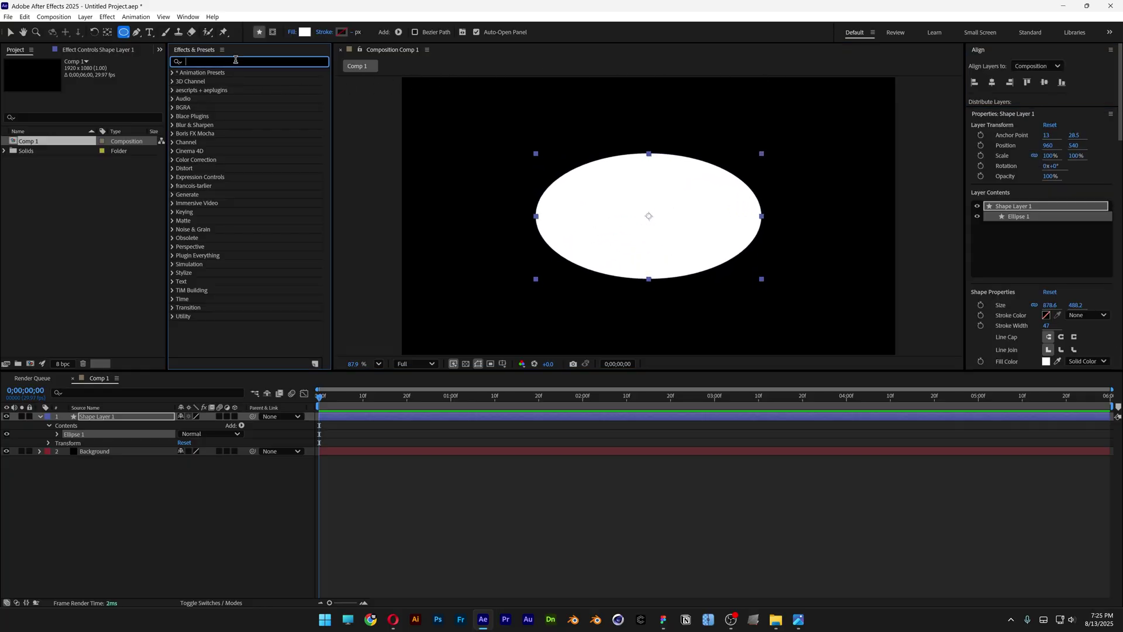
text(gradient ramp)
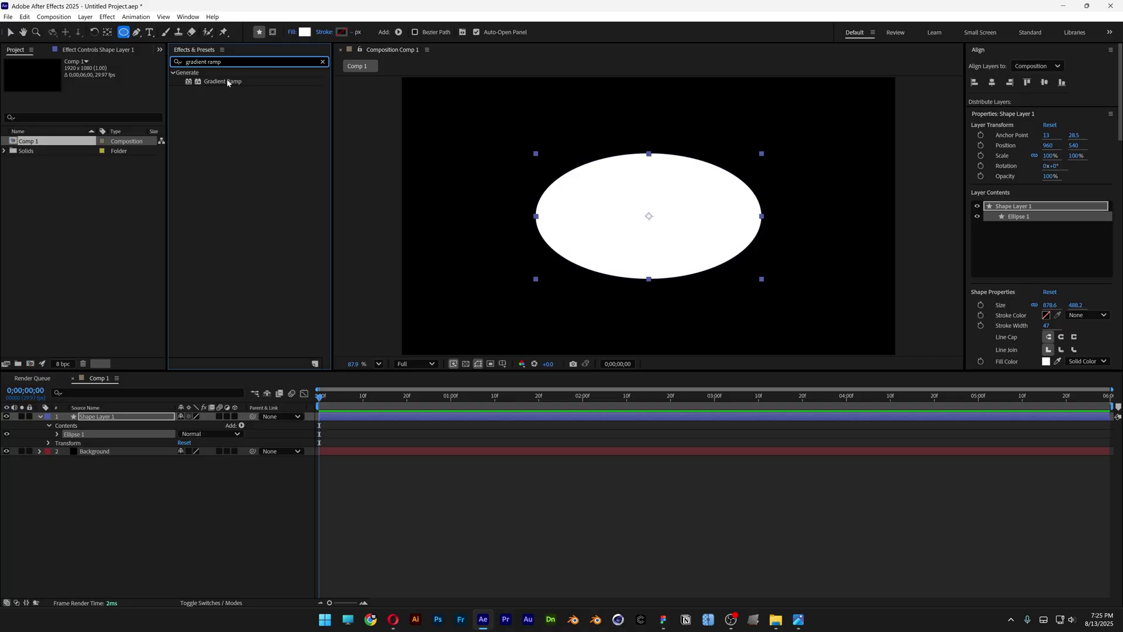
drag(228, 83, 115, 419)
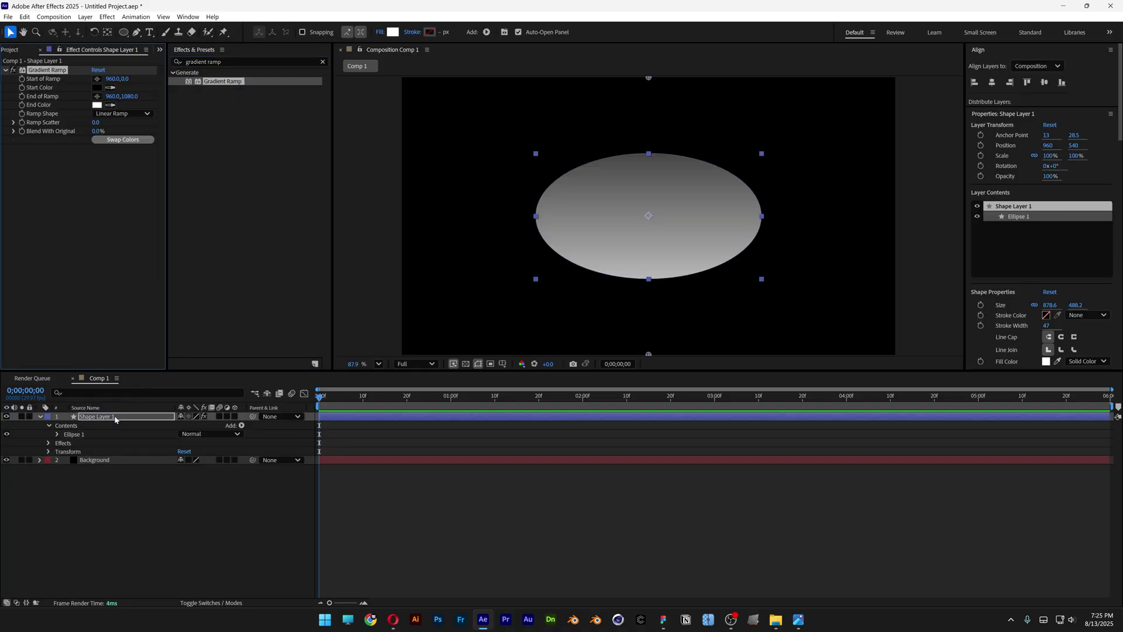
right_click(115, 419)
click(154, 389)
text(Blur)
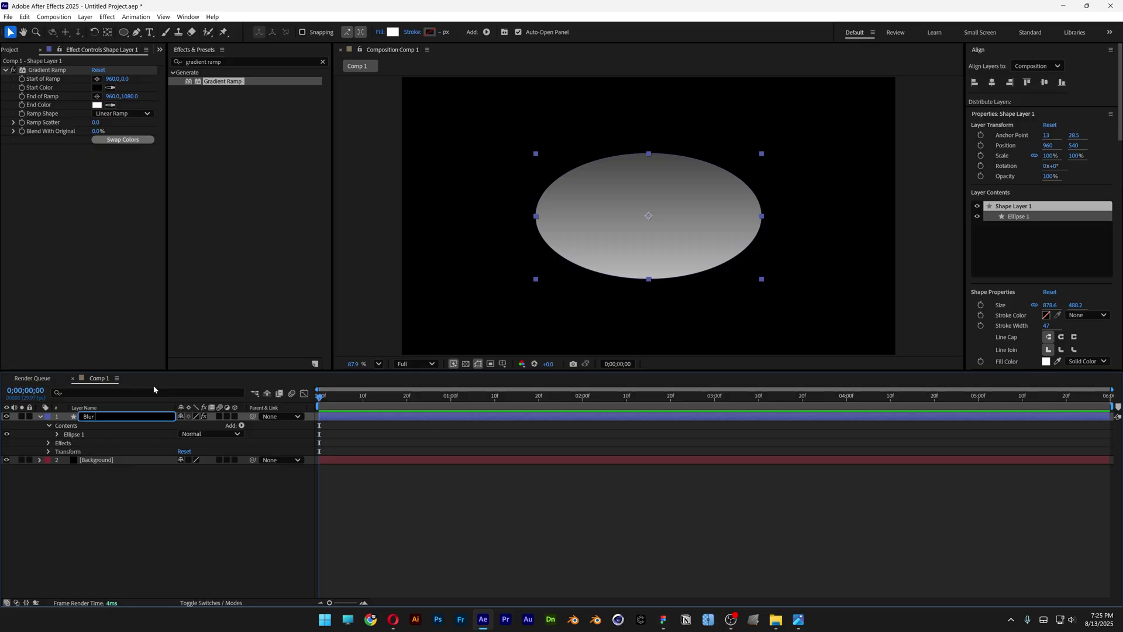
text( Shape)
key(Return)
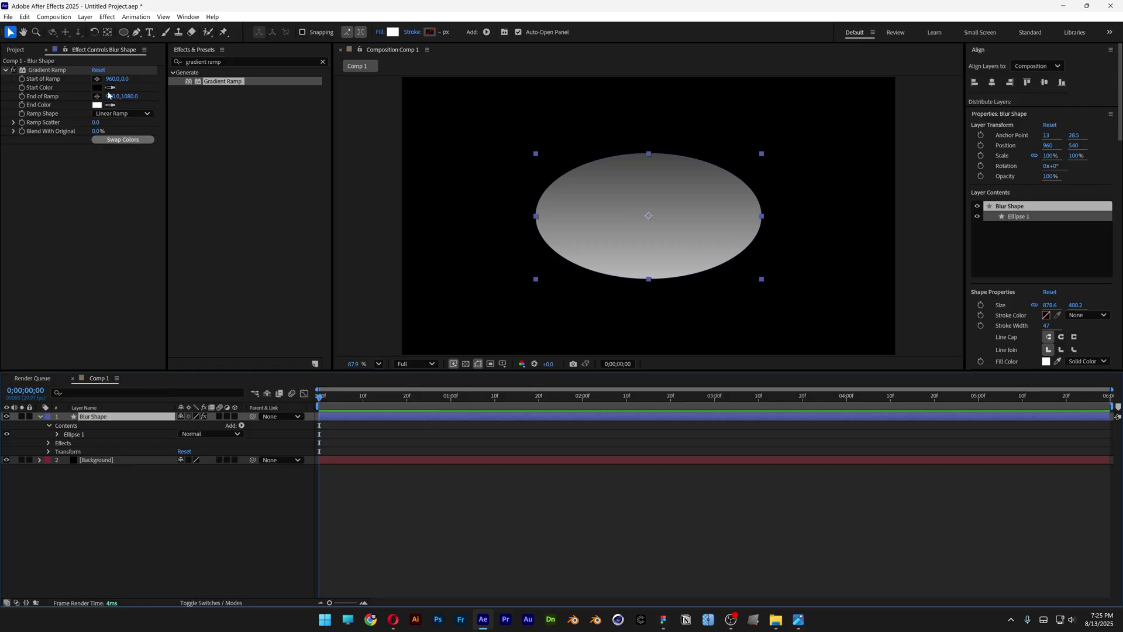
Make the ramp radial, with the start at the ellipse's right edge and the end at its left
click(112, 113)
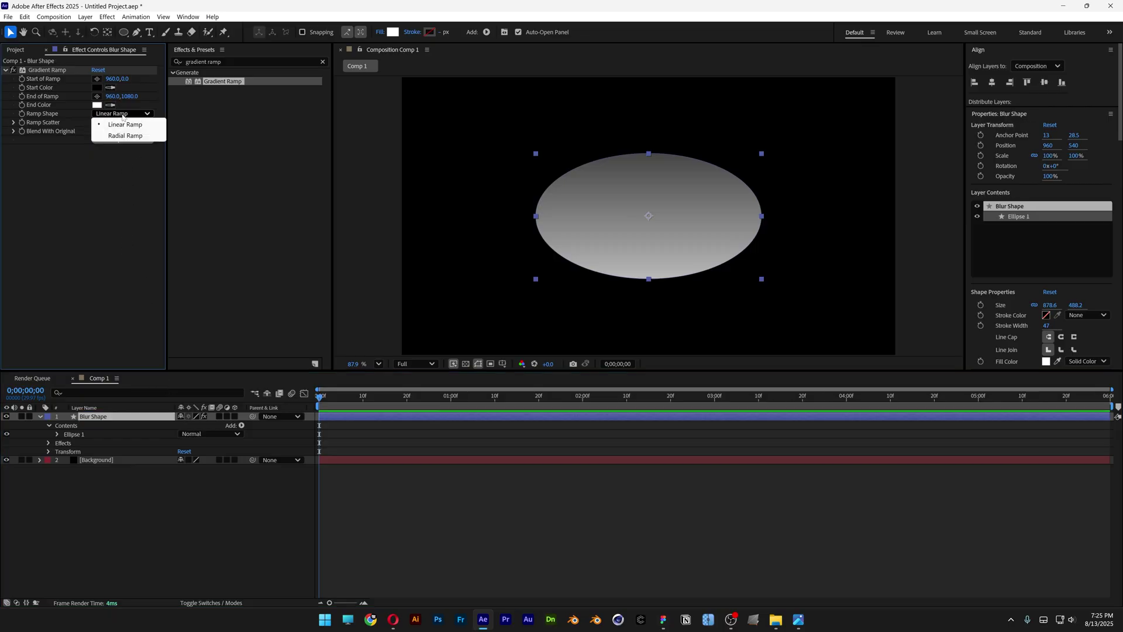
click(134, 136)
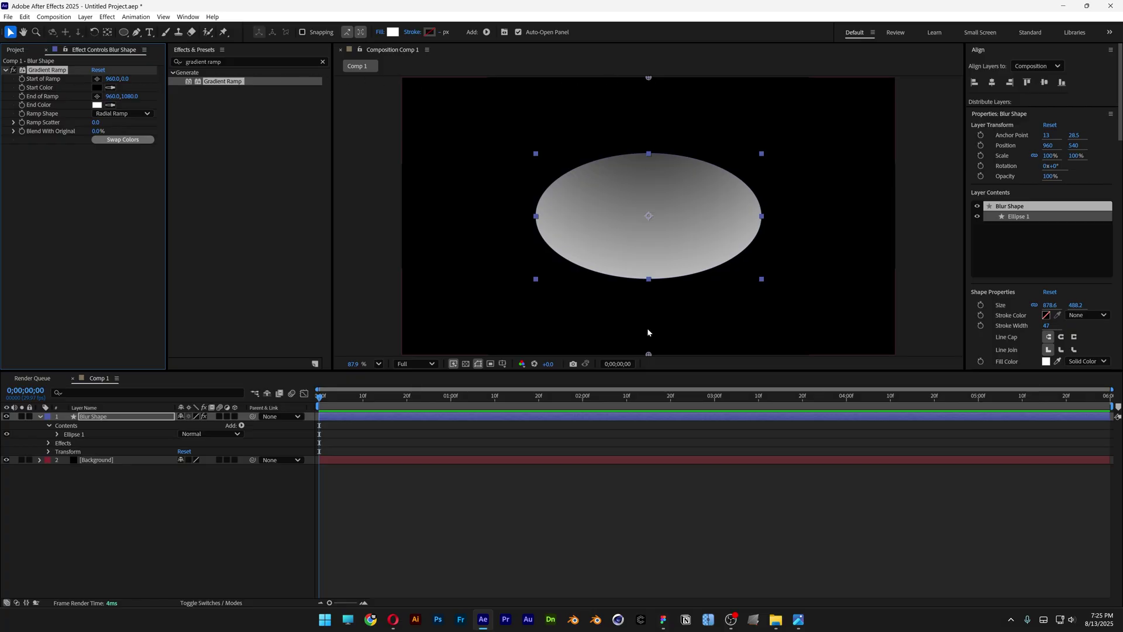
drag(648, 355, 759, 216)
drag(648, 78, 544, 217)
drag(711, 217, 752, 215)
drag(544, 217, 541, 216)
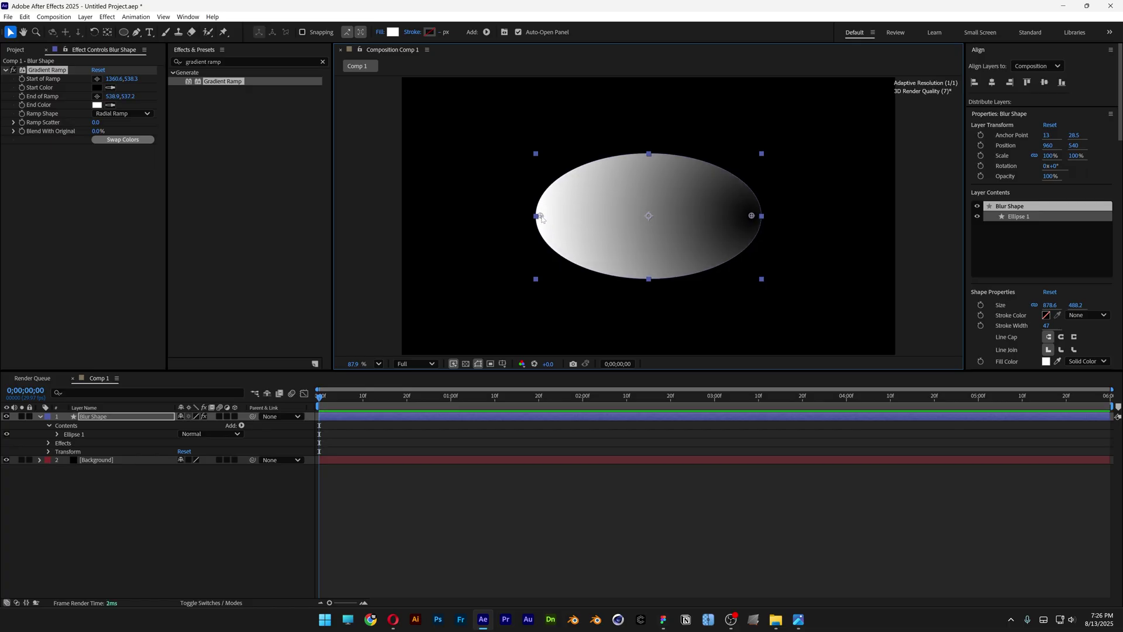
click(217, 62)
Apply Gaussian Blur to Blur Shape with Blurriness 120 and Repeat Edge Pixels off
key(ctrl+a)
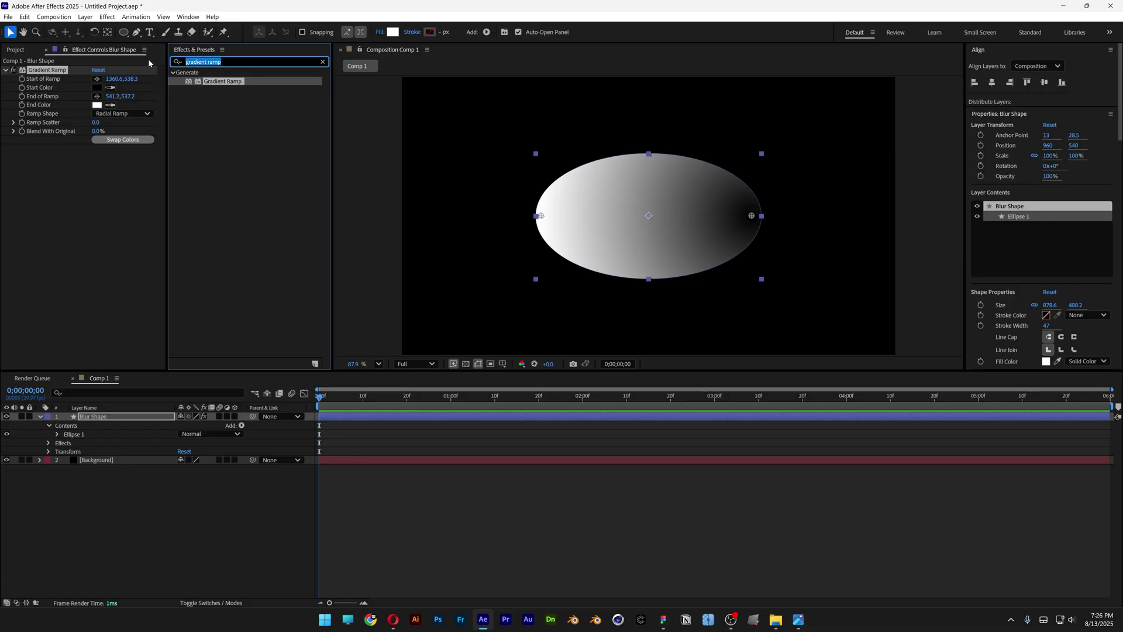
text(gaussian)
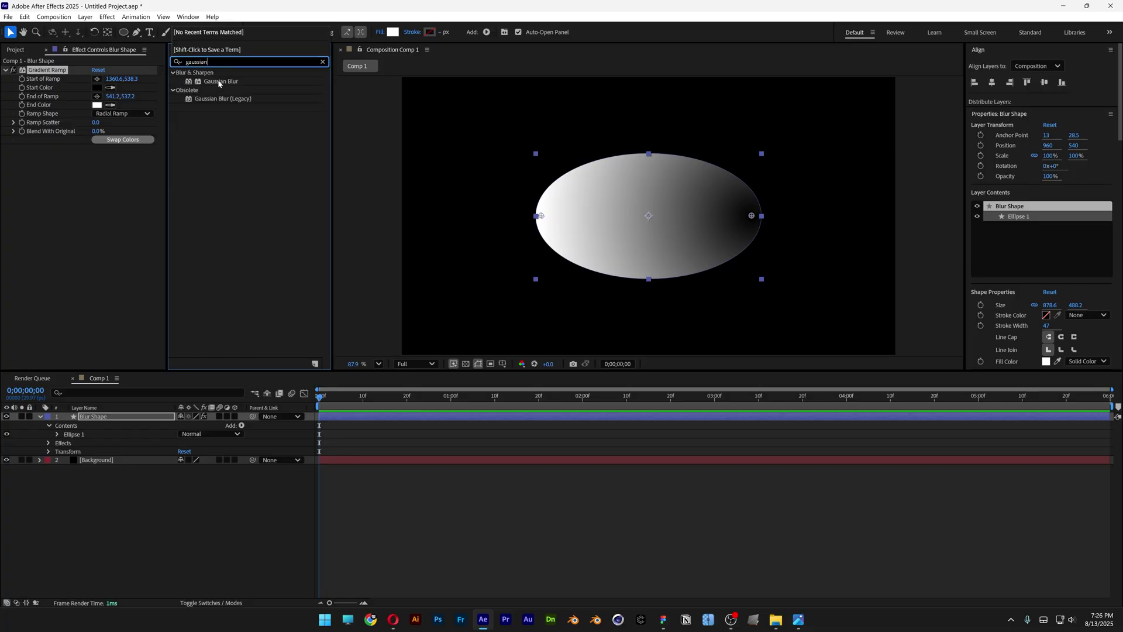
drag(219, 83, 101, 201)
click(98, 157)
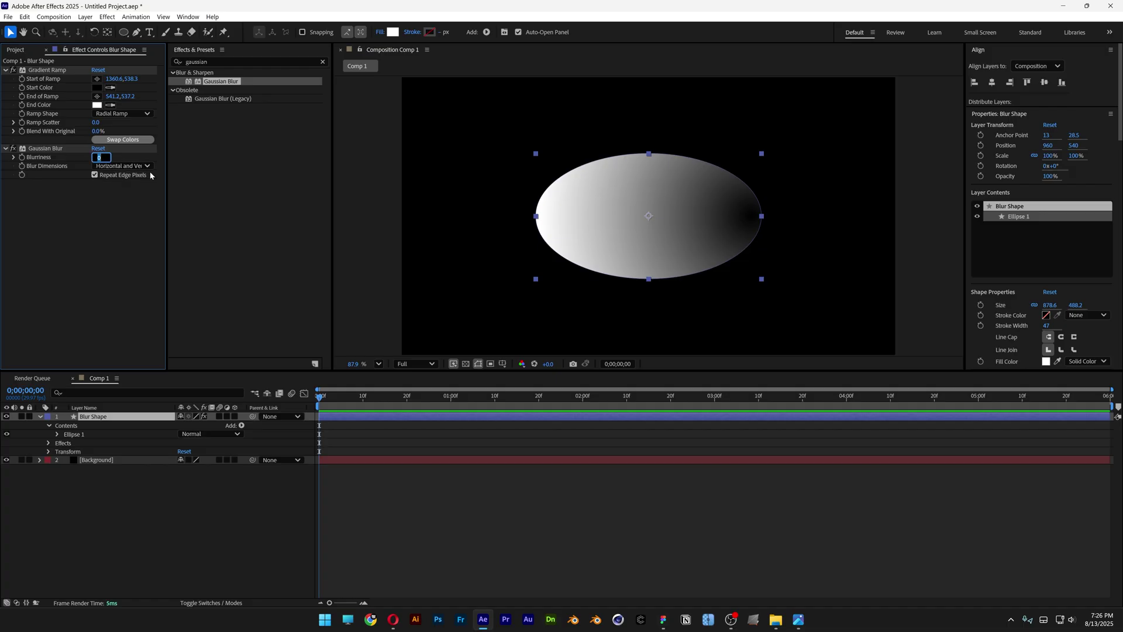
key(Return)
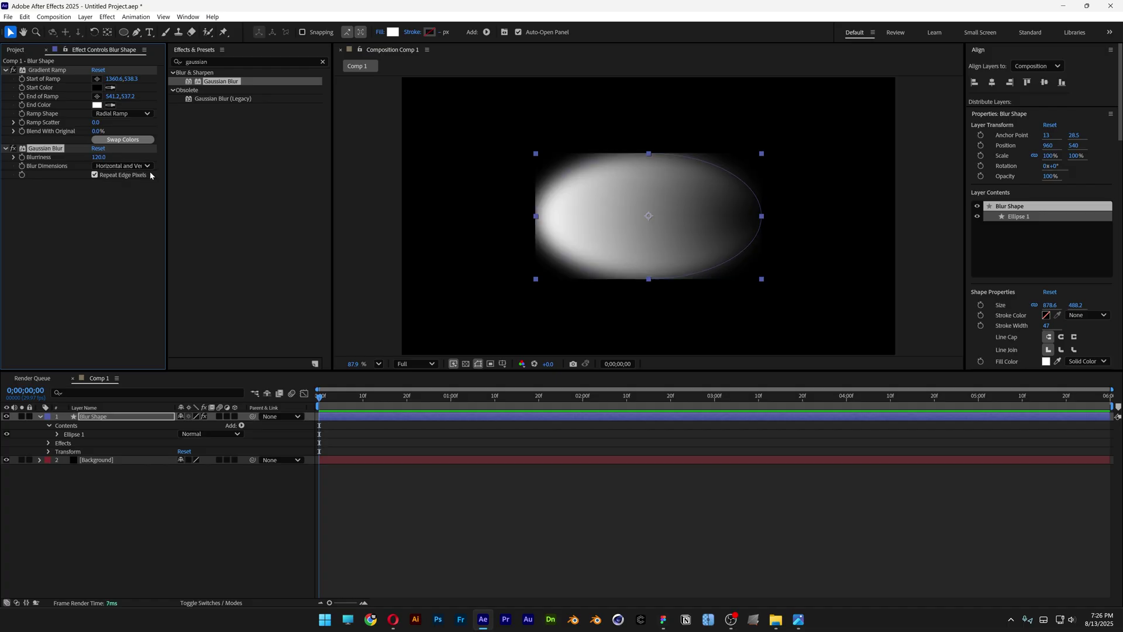
click(95, 176)
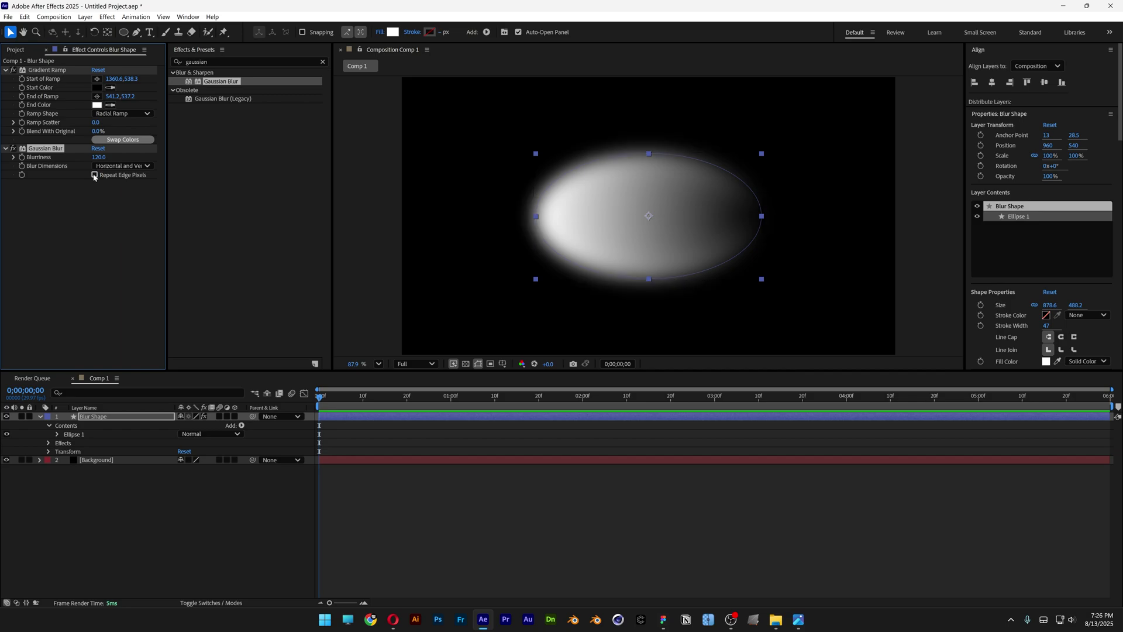
Add an adjustment layer named Gradient at the top and search effects for 'colorama'
right_click(144, 510)
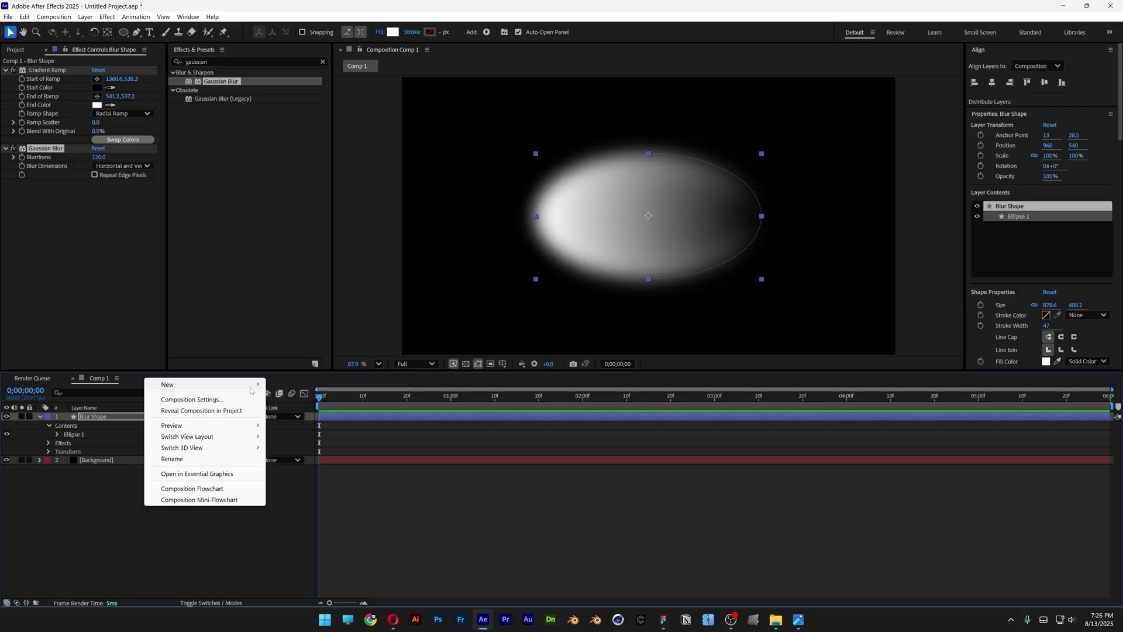
mouse_move(252, 387)
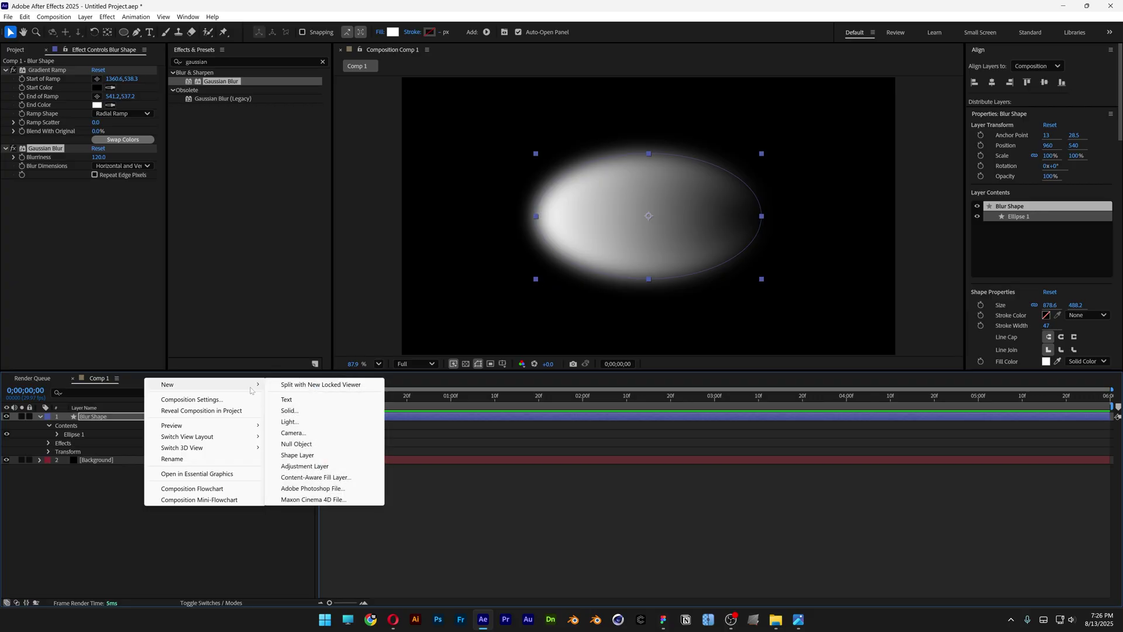
click(305, 466)
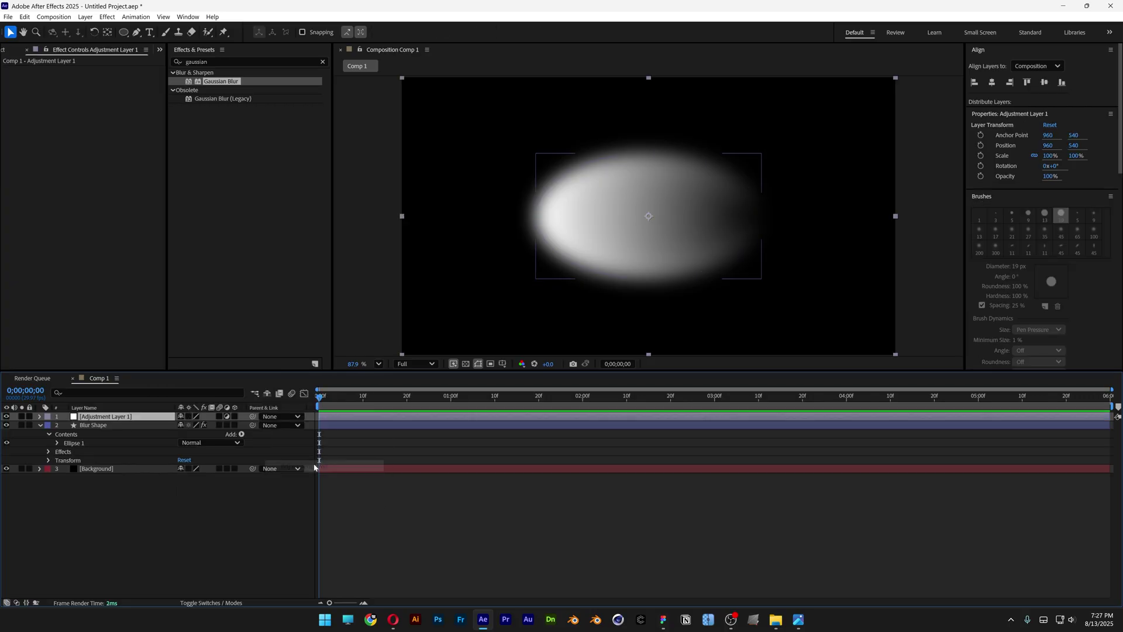
right_click(125, 416)
click(153, 387)
text(Grad)
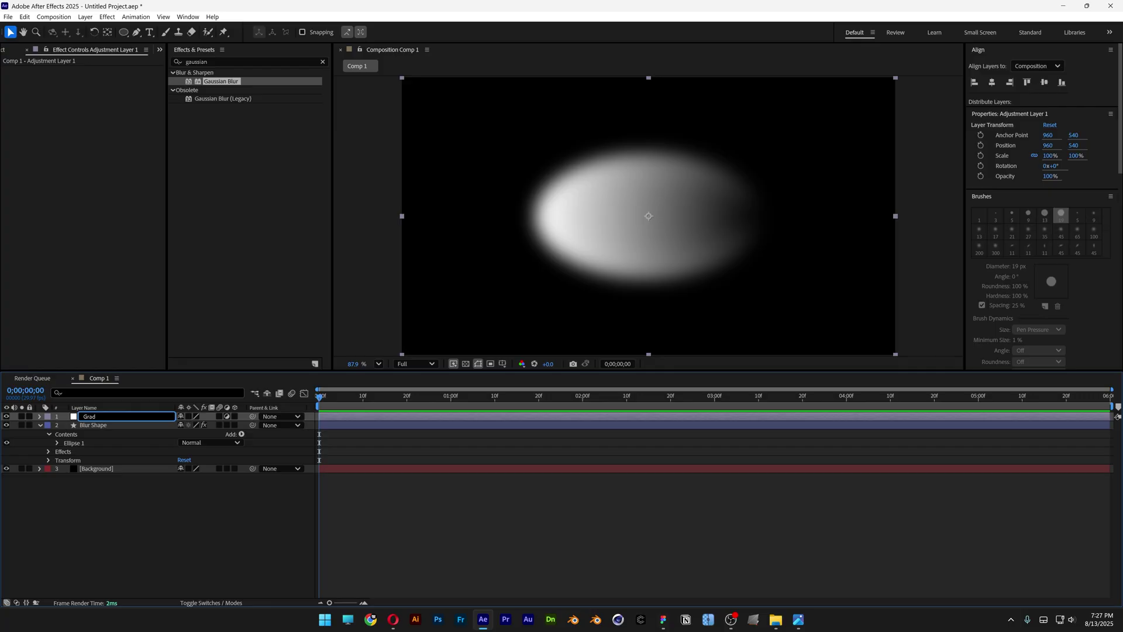
text(nient)
key(Return)
key(ctrl+5)
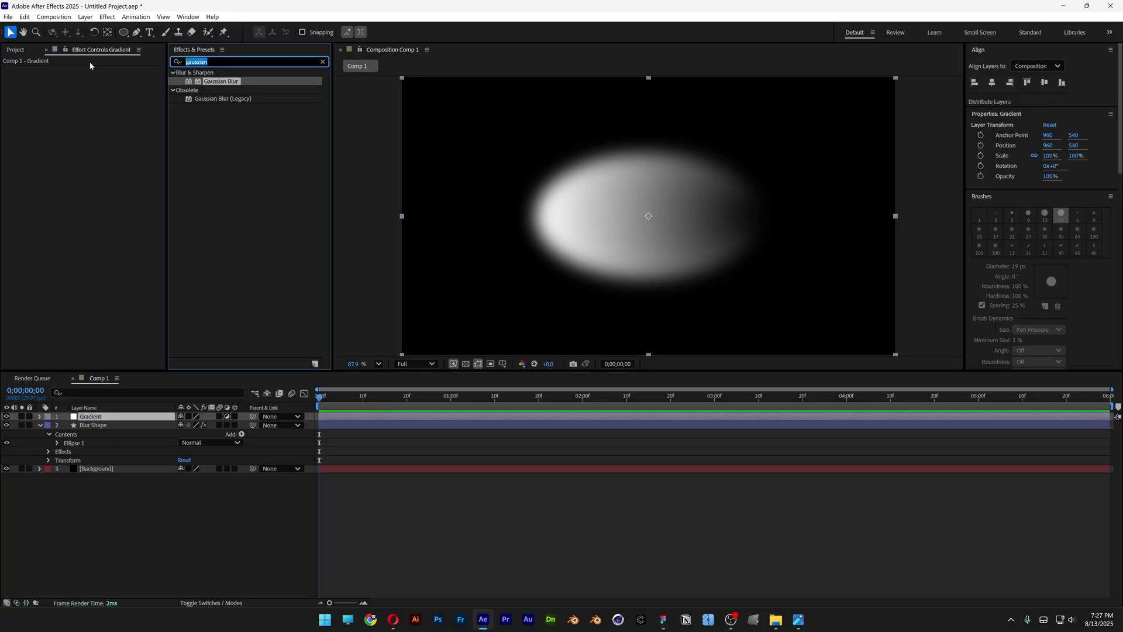
text(colorama)
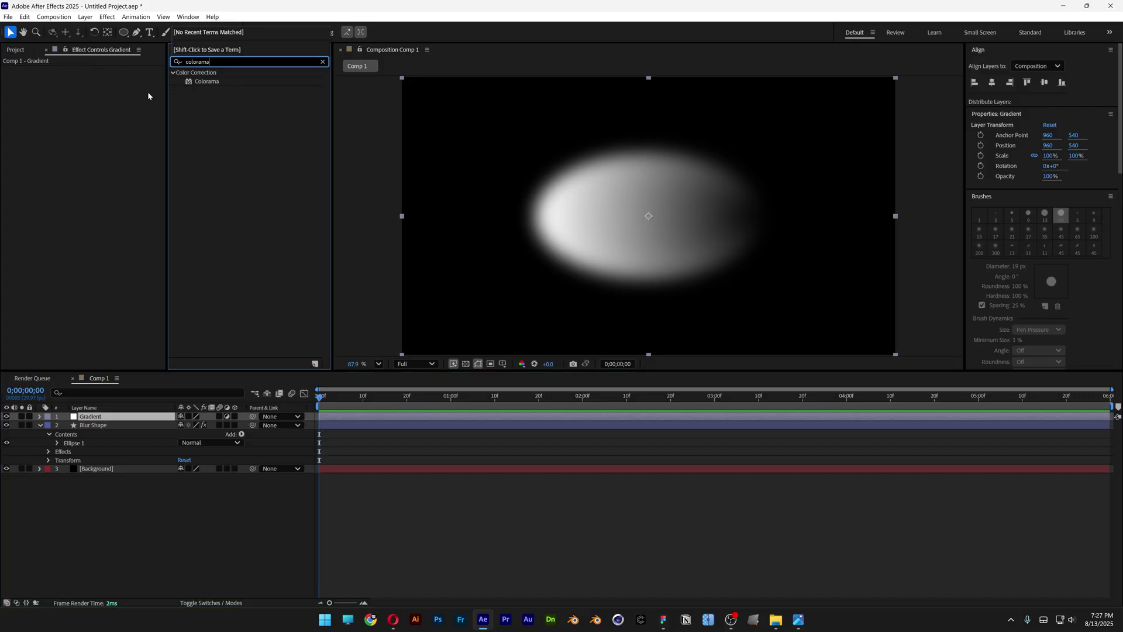
Apply Colorama to Gradient and change the red Output Cycle point to black
drag(212, 82, 110, 417)
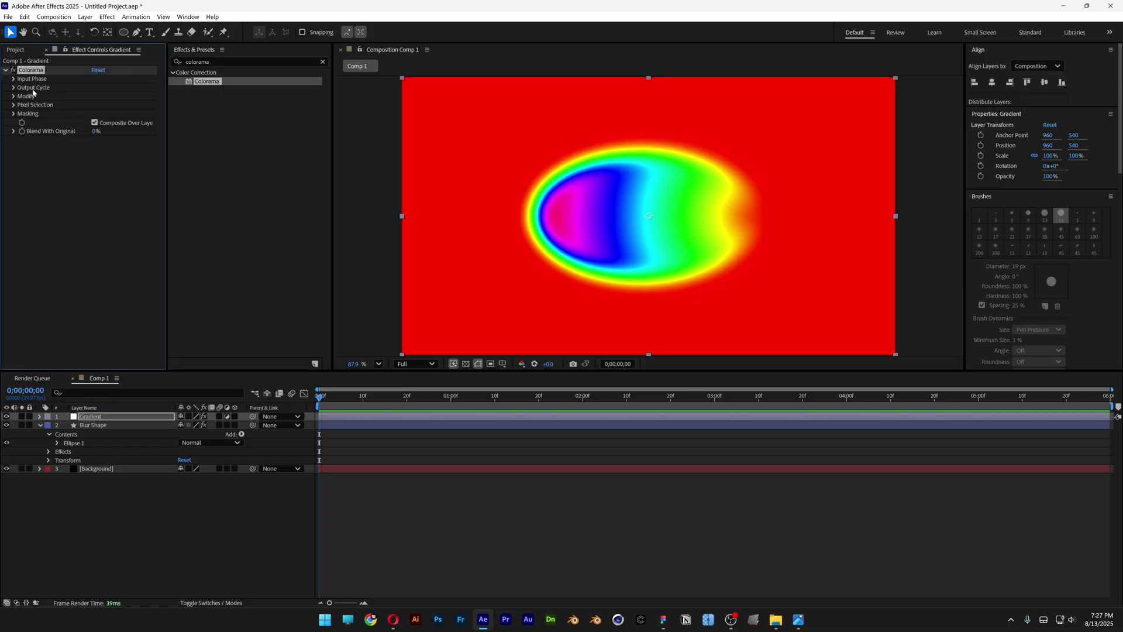
click(13, 88)
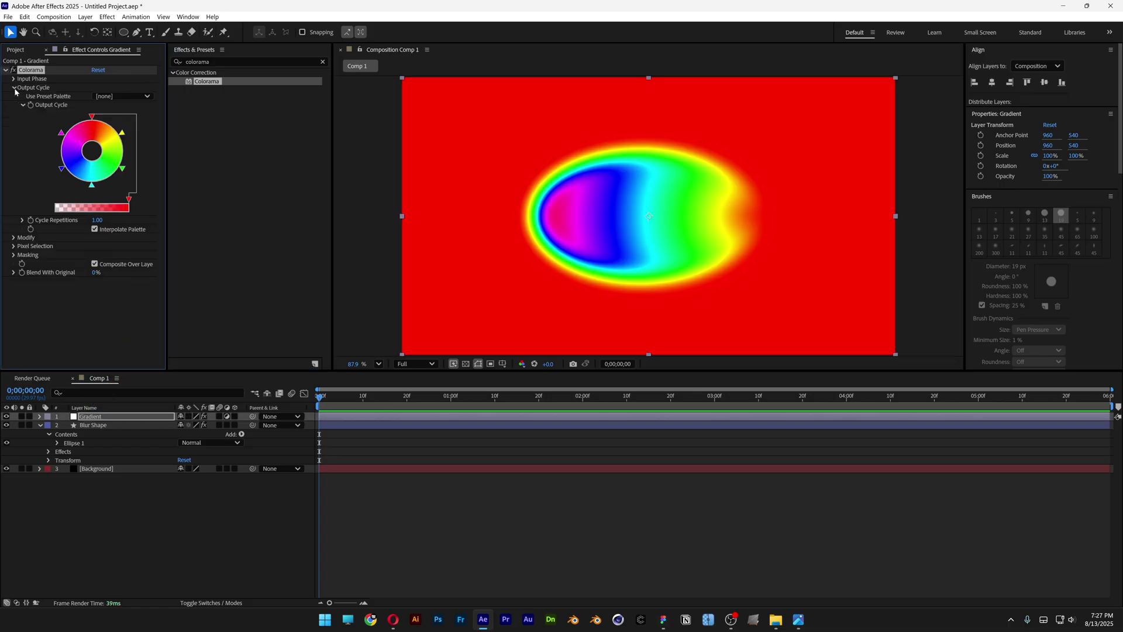
double_click(92, 118)
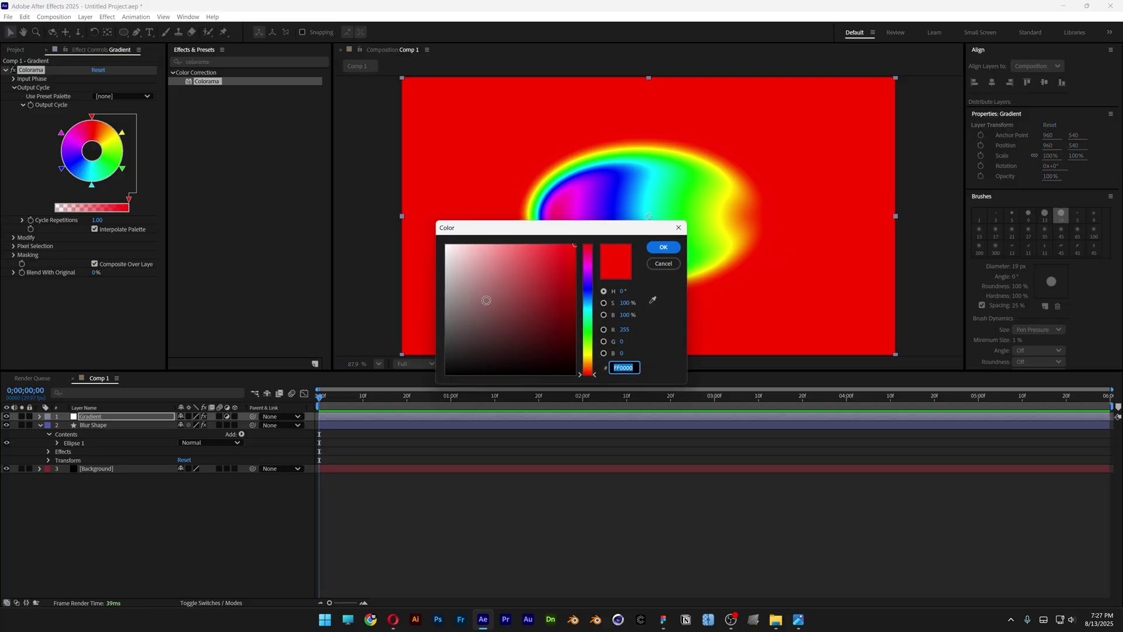
click(663, 247)
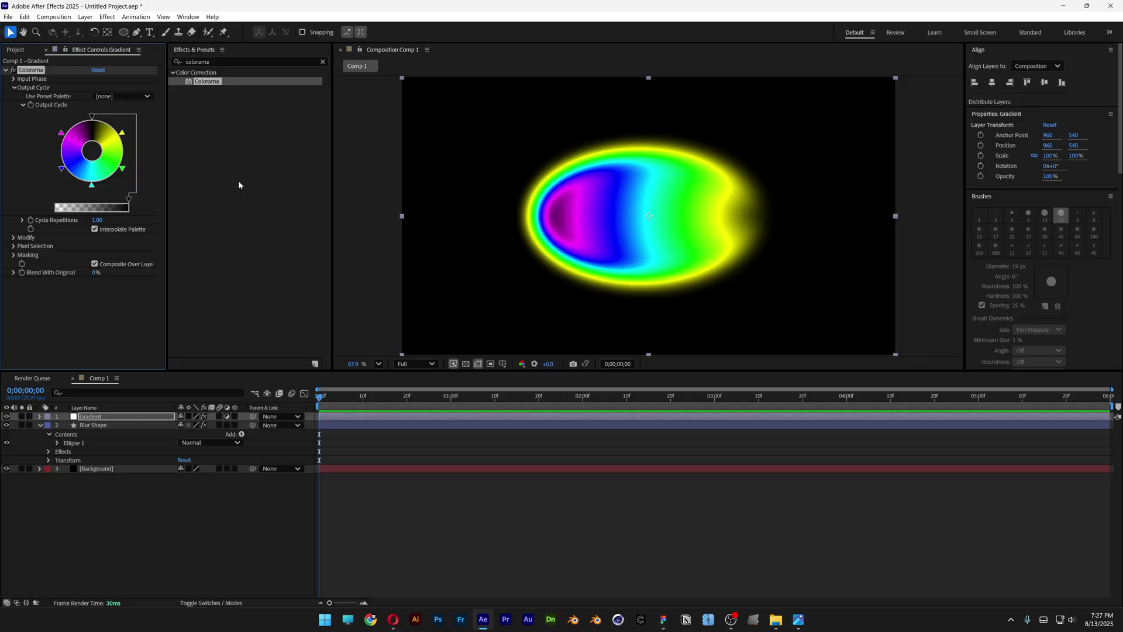
Recolour the yellow palette point purple, delete green, and move a point lower
double_click(124, 137)
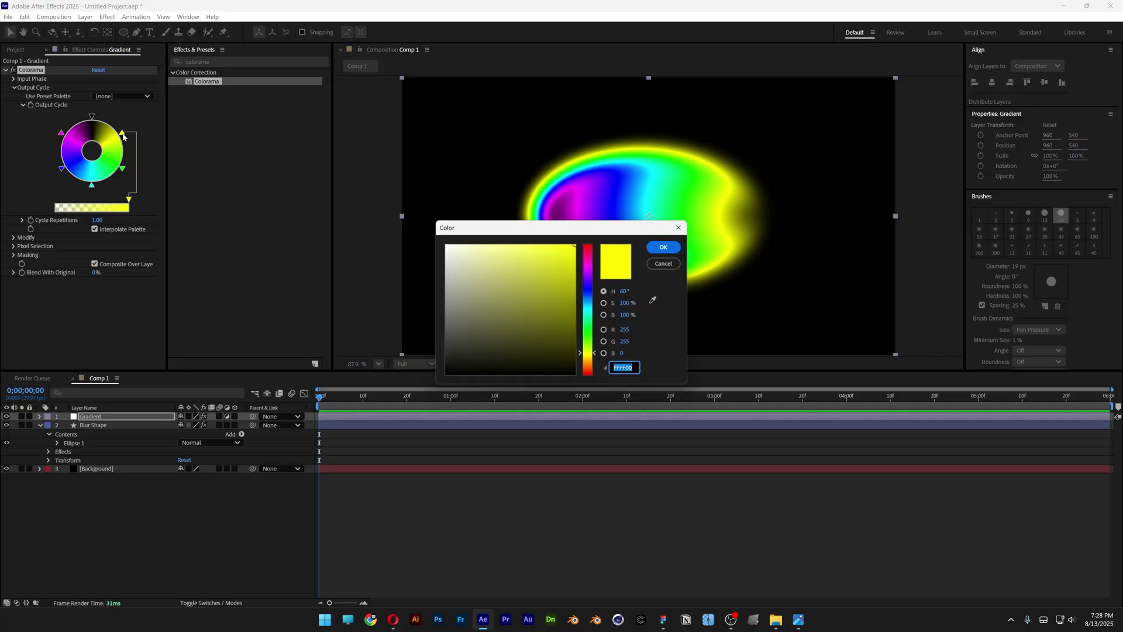
click(588, 279)
click(664, 247)
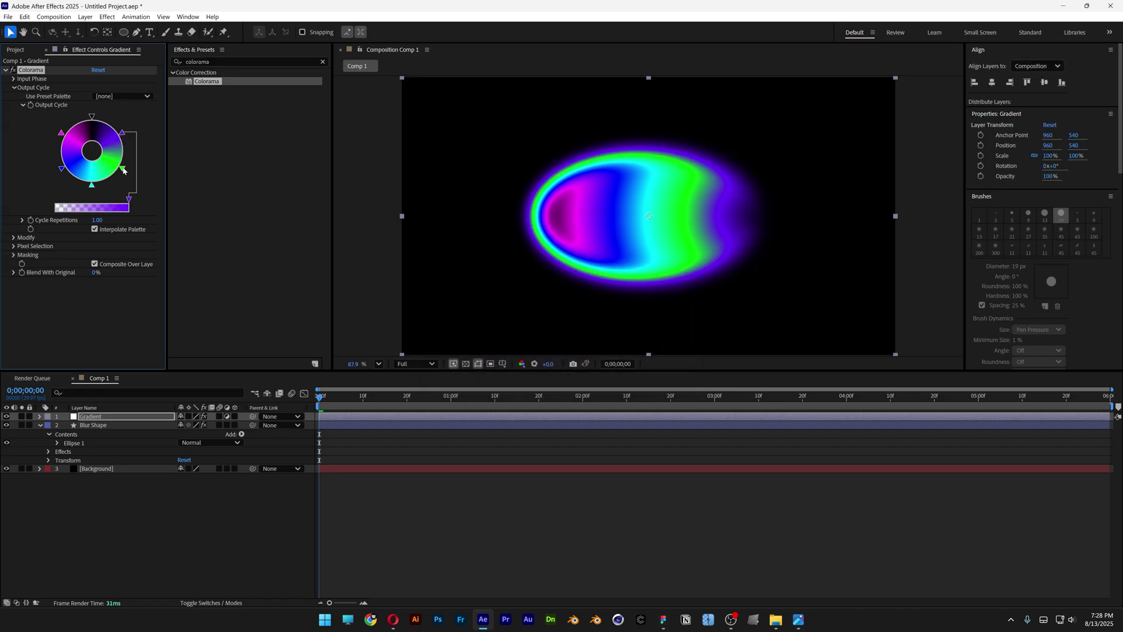
drag(123, 170, 139, 183)
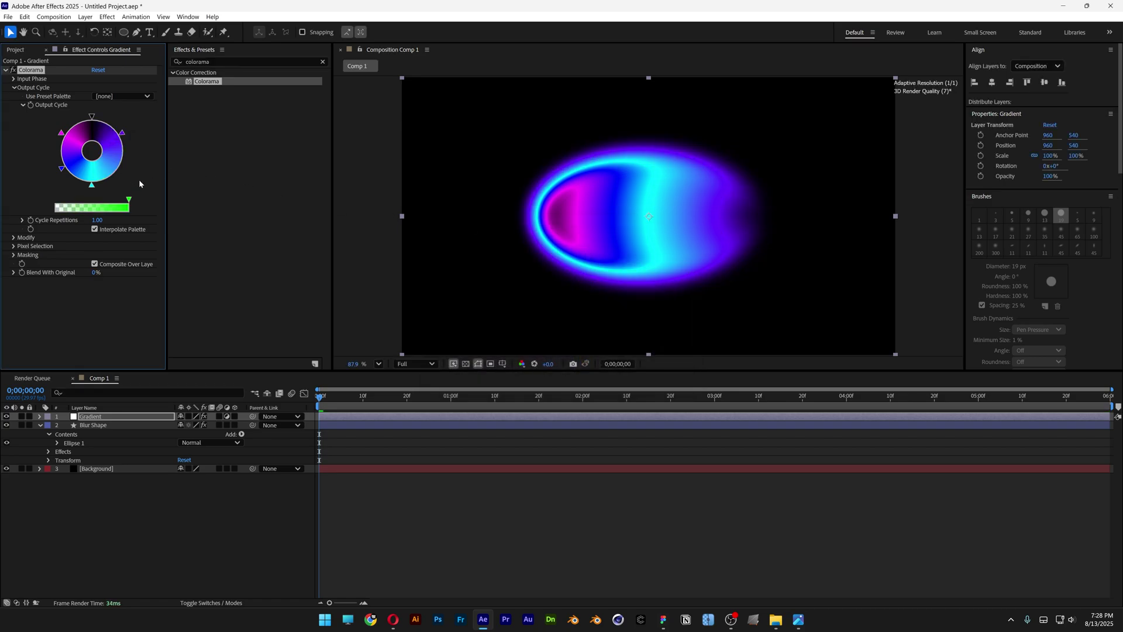
mouse_move(123, 135)
mouse_down()
mouse_move(130, 170)
mouse_move(125, 149)
mouse_up()
Change the cyan palette point to purple and the blue point to orange
double_click(92, 186)
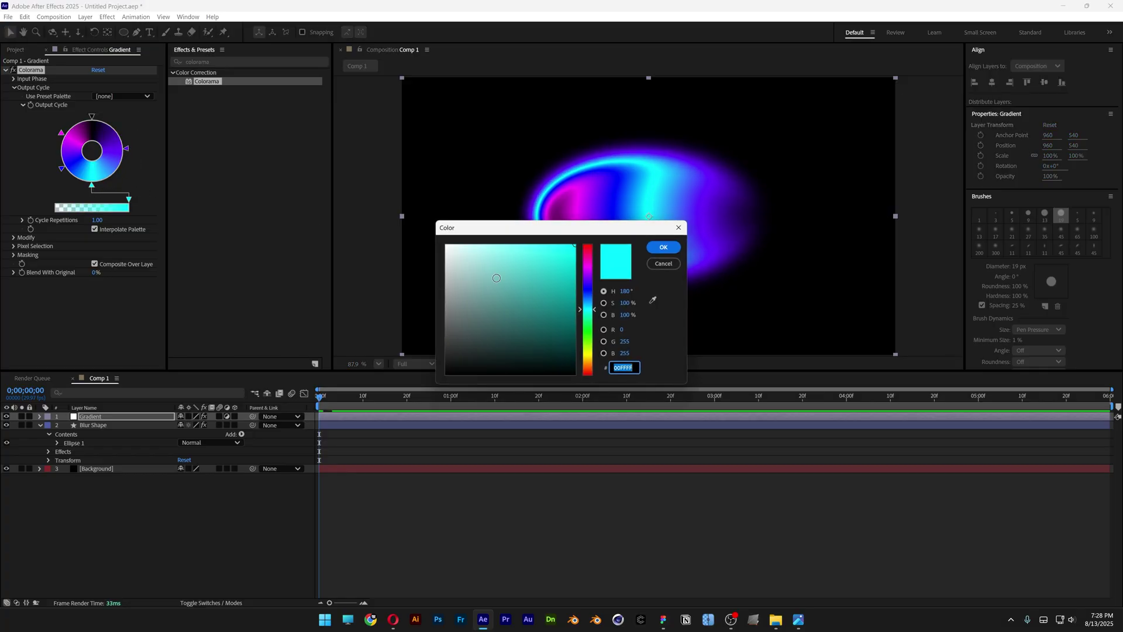
drag(589, 281, 590, 274)
click(549, 246)
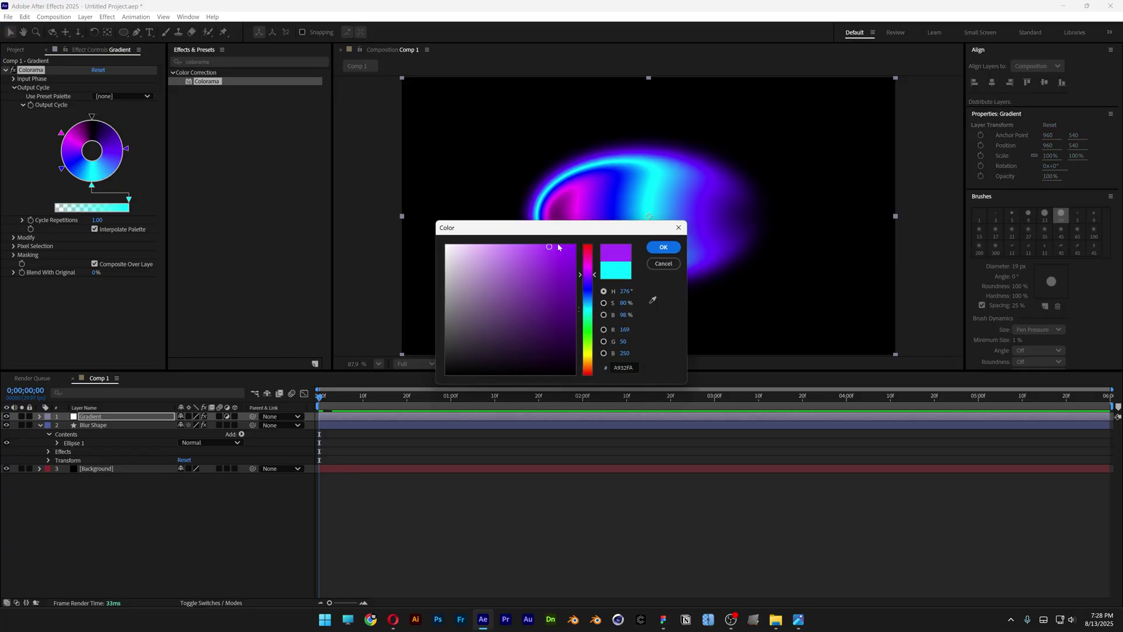
click(664, 253)
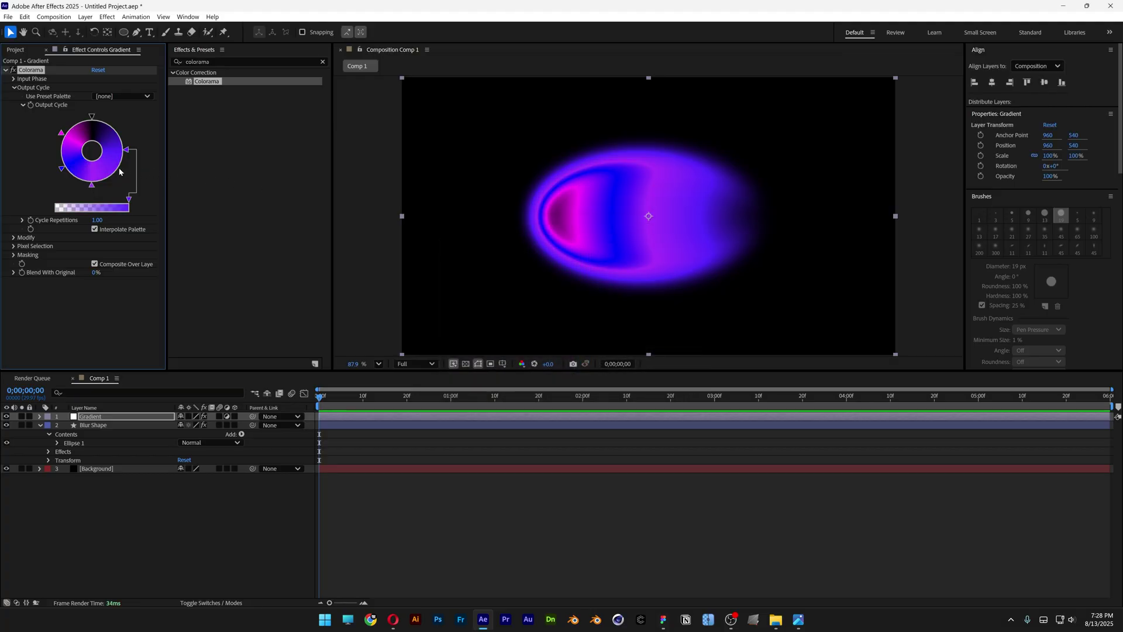
double_click(60, 170)
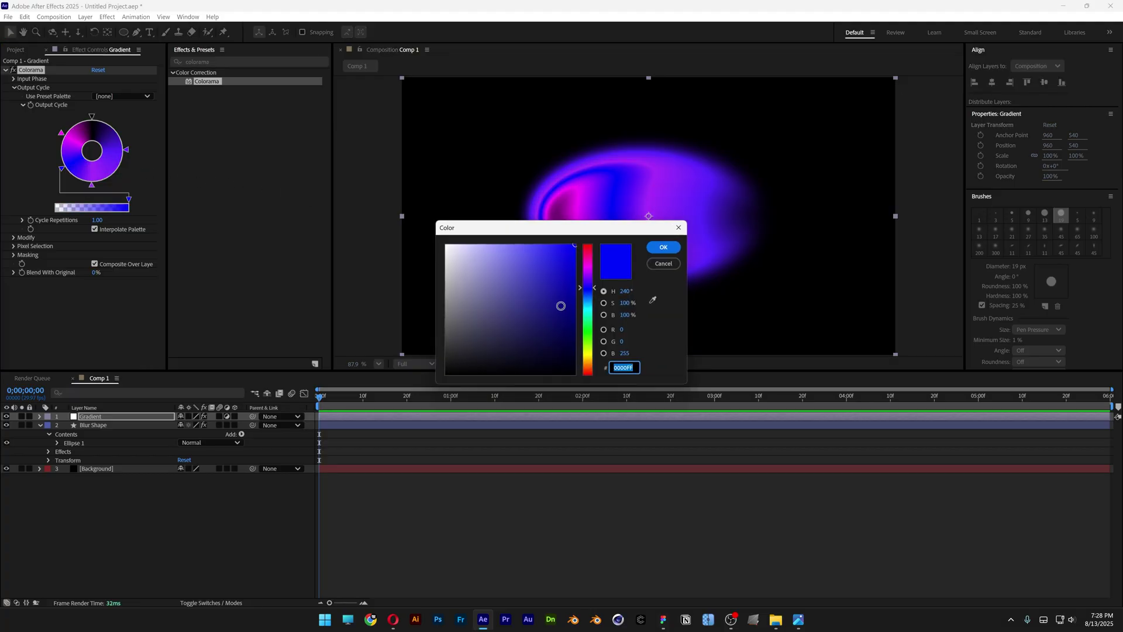
drag(588, 290, 589, 368)
click(664, 247)
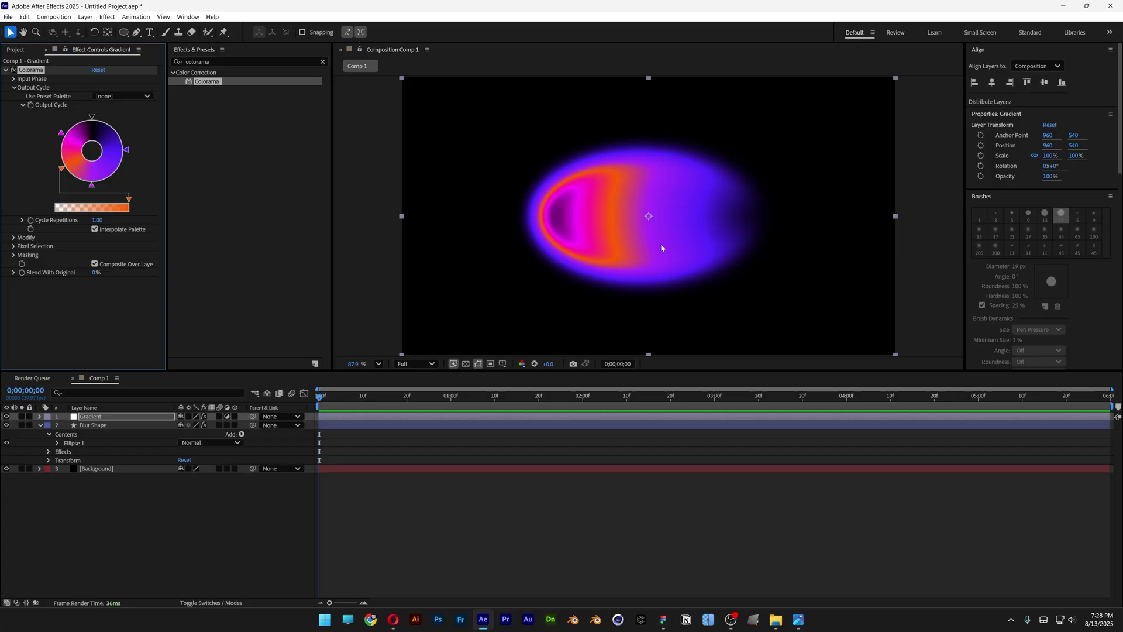
Make the magenta point yellow and reposition the yellow and orange points on the wheel
double_click(62, 135)
drag(480, 227, 330, 138)
click(447, 270)
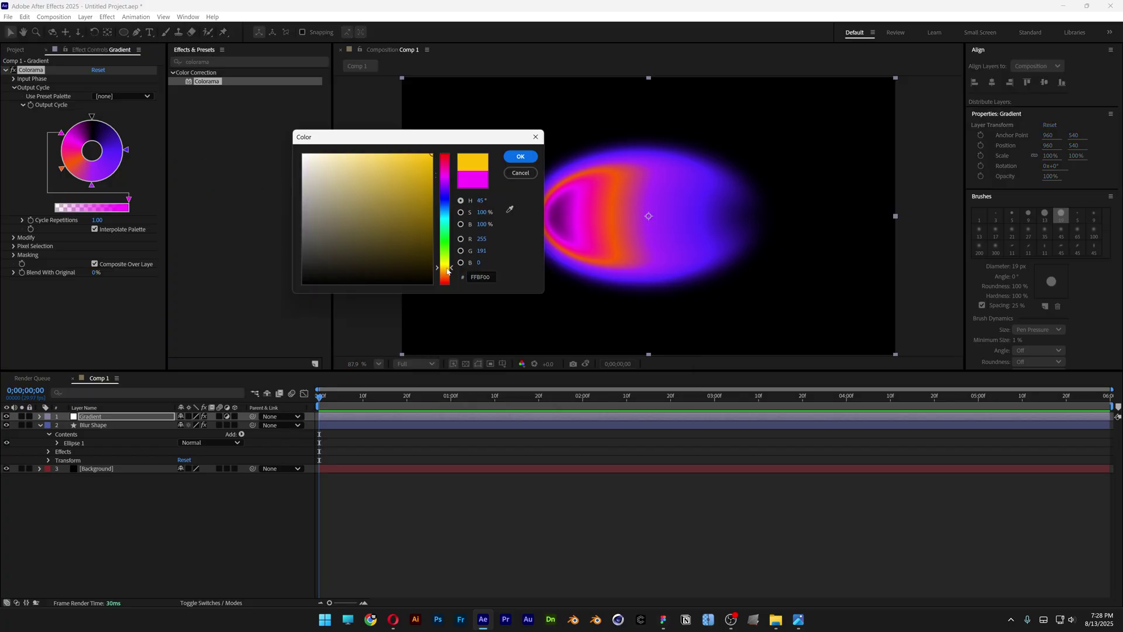
click(512, 156)
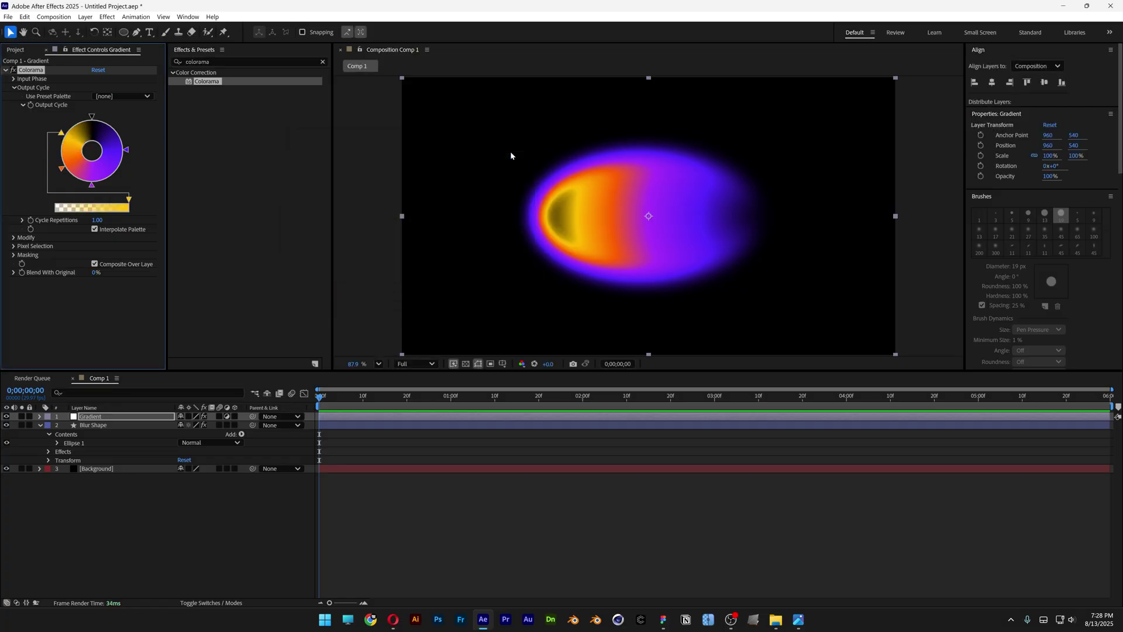
drag(64, 135, 85, 124)
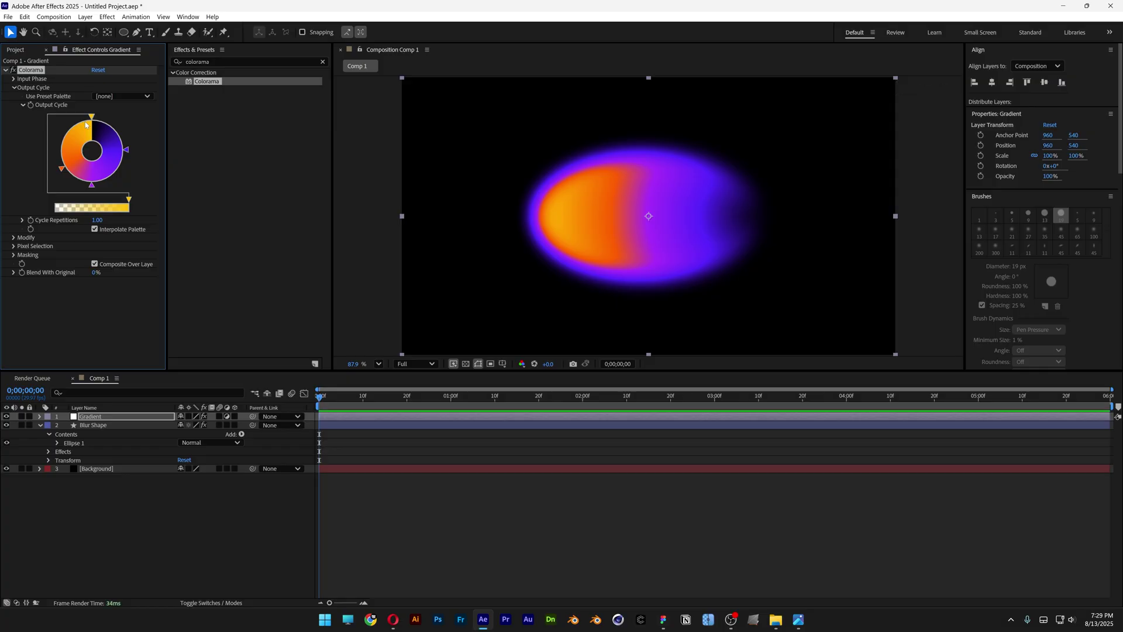
drag(62, 168, 57, 152)
click(92, 186)
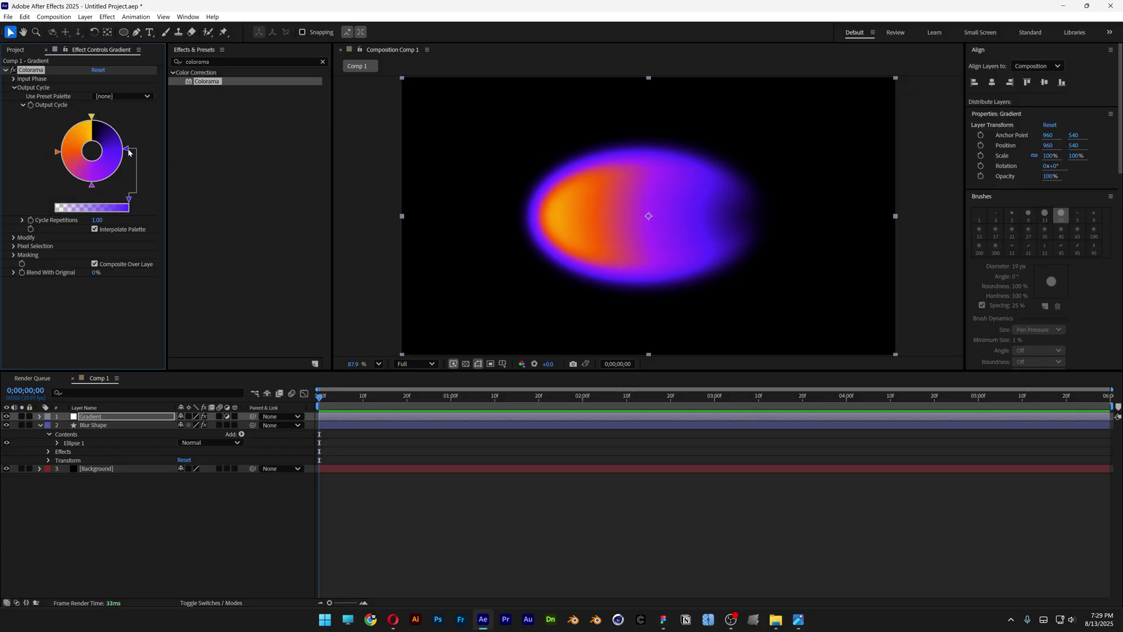
Duplicate Blur Shape and raise the original's Blurriness for a wider glow
click(104, 428)
key(ctrl+d)
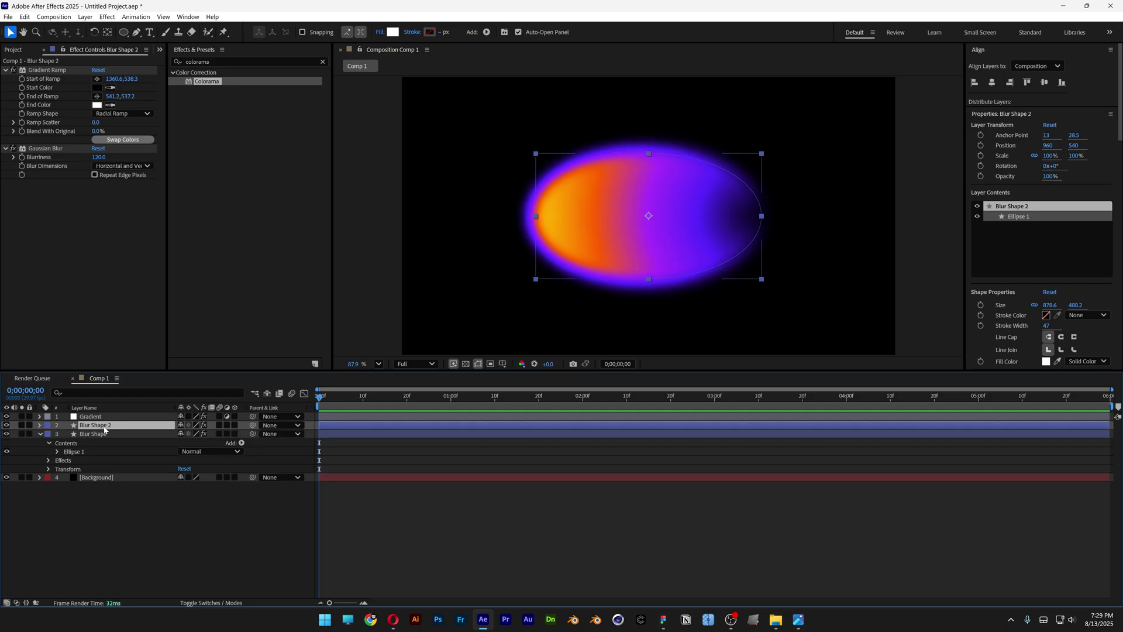
click(101, 435)
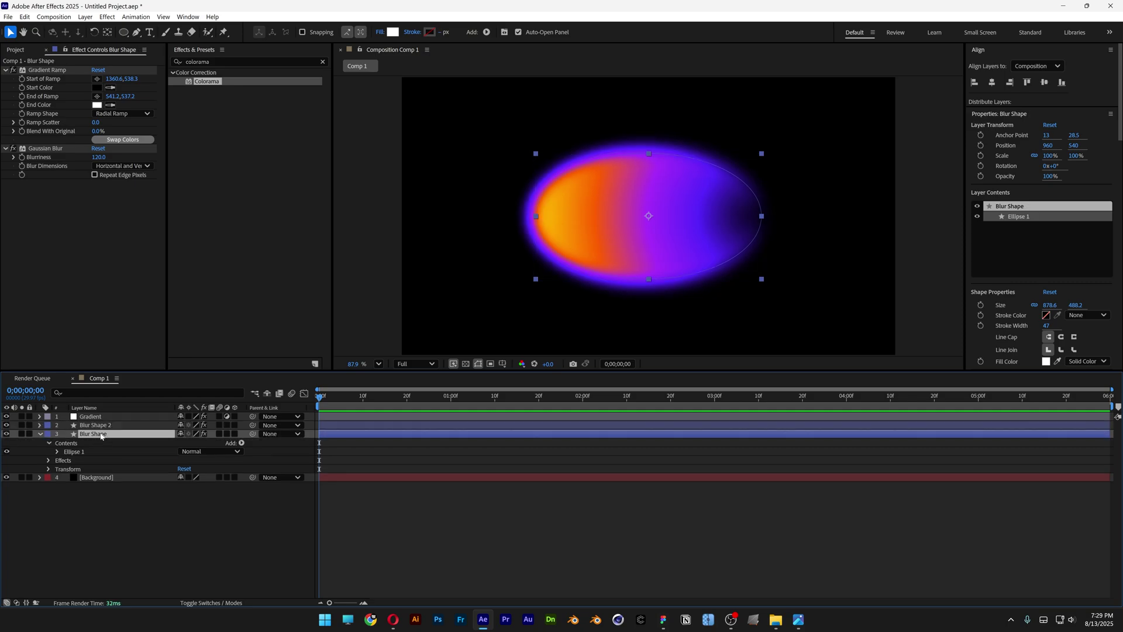
drag(97, 157, 410, 159)
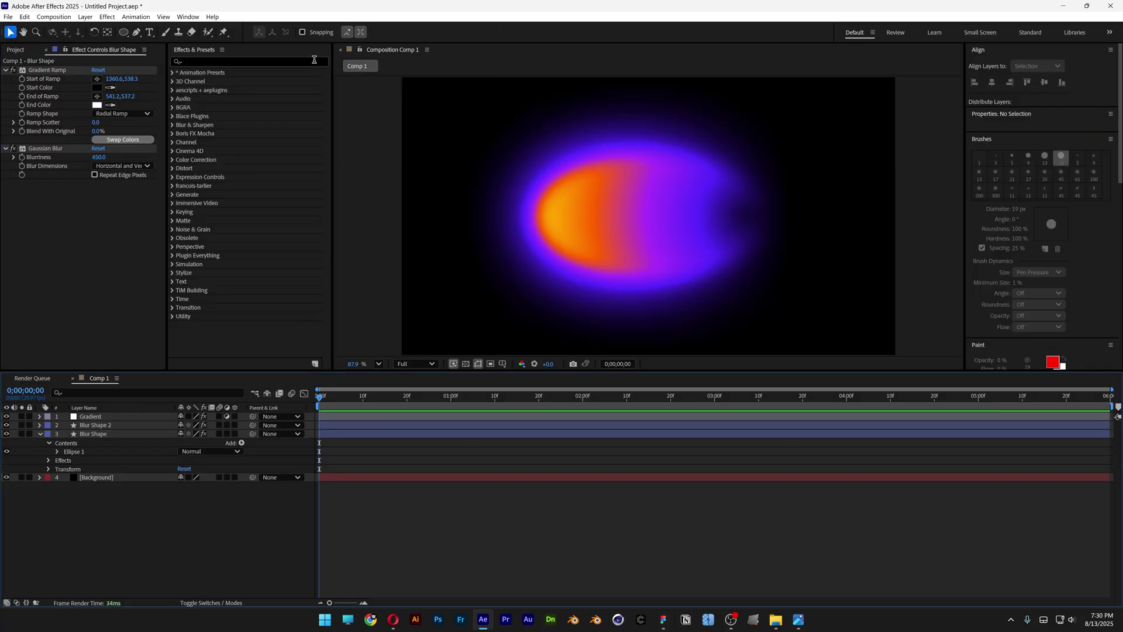
Collapse Blur Shape's properties and deselect all layers
click(98, 434)
click(44, 434)
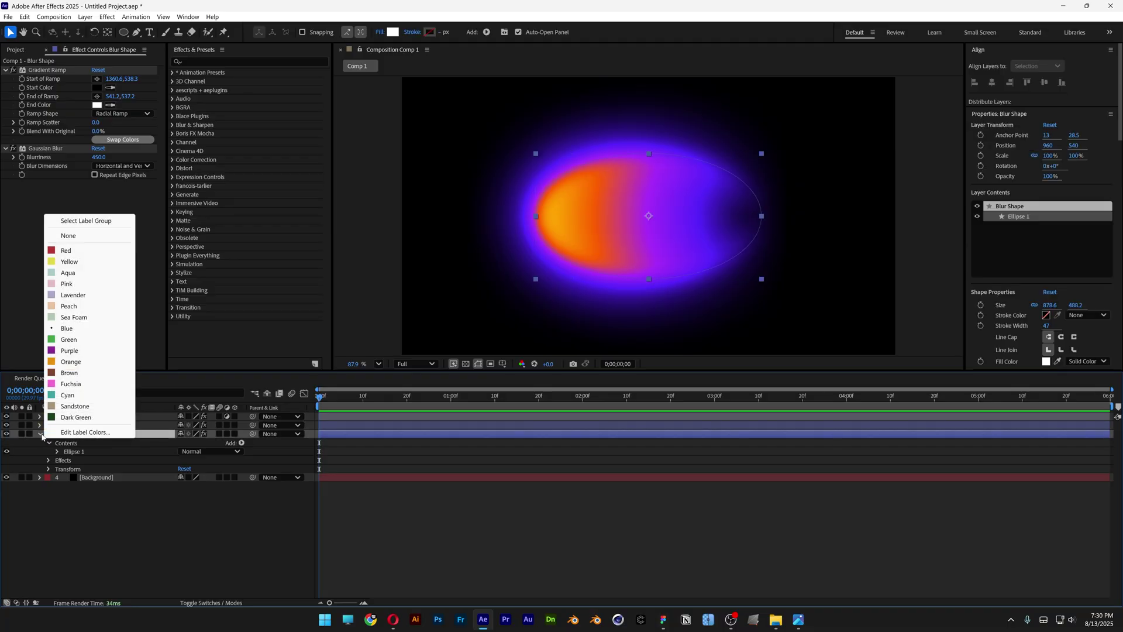
click(40, 434)
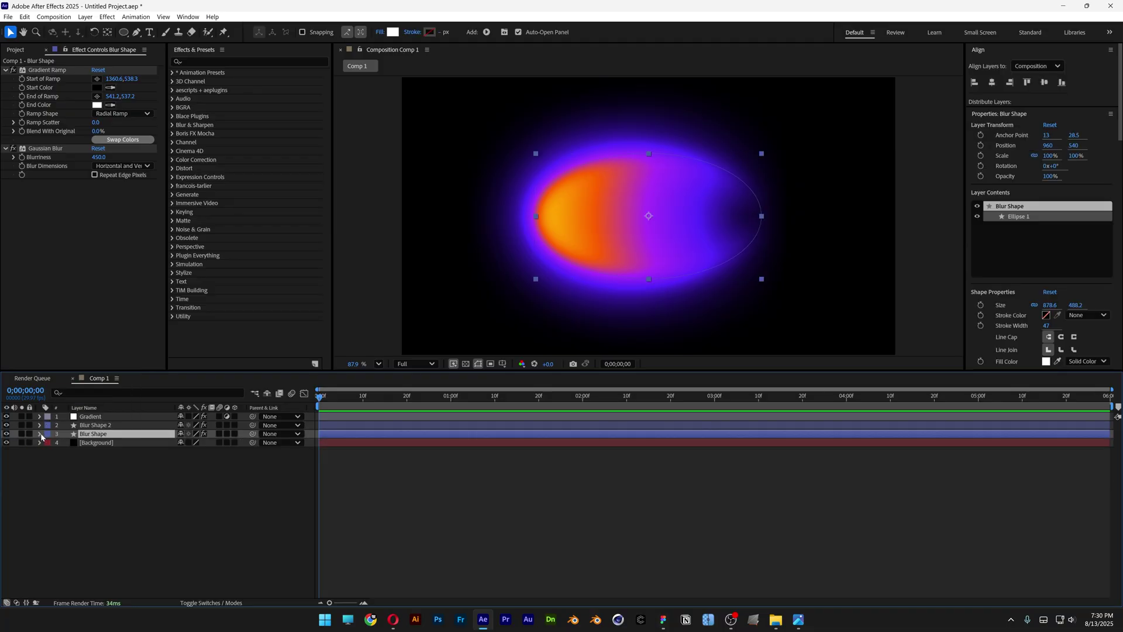
click(137, 476)
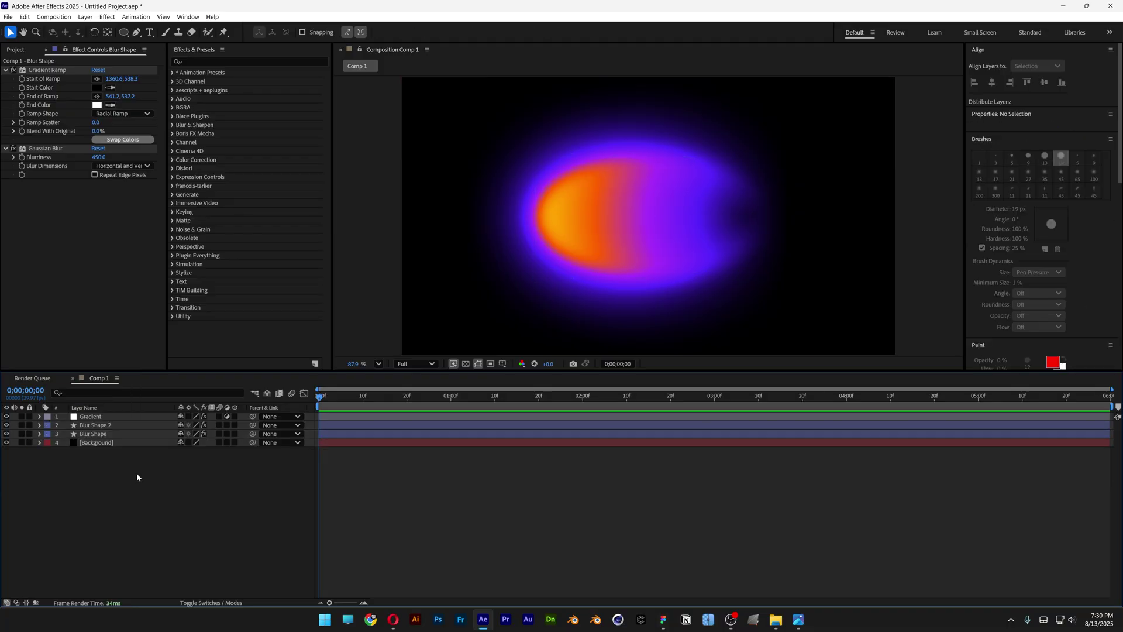
Set the Pen tool to no fill and a solid colour 50 px stroke
click(137, 33)
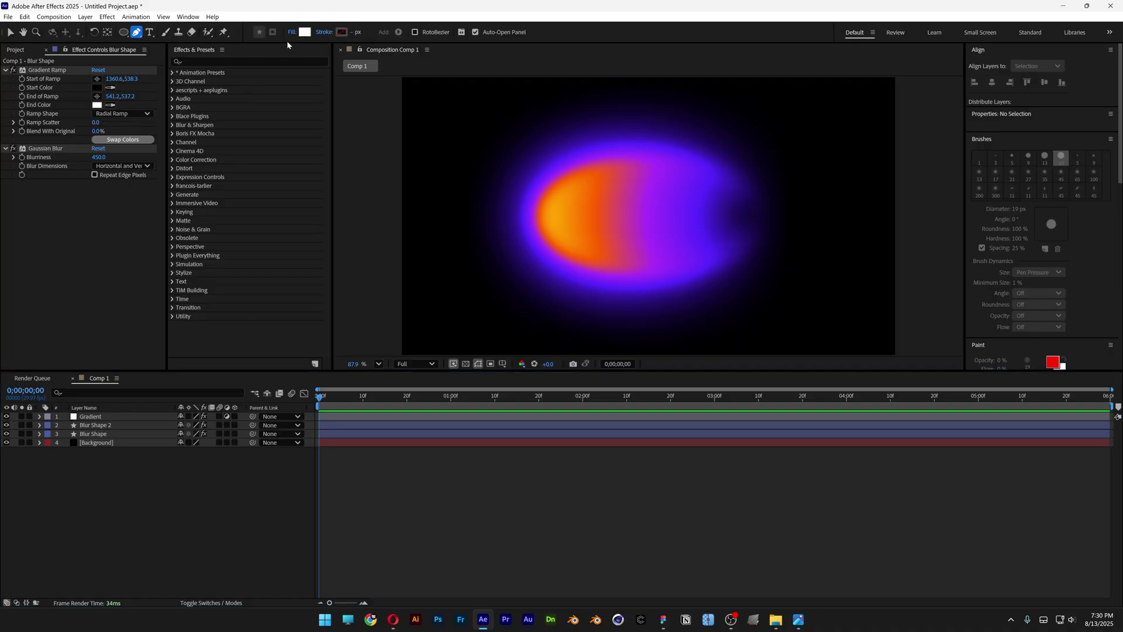
click(292, 32)
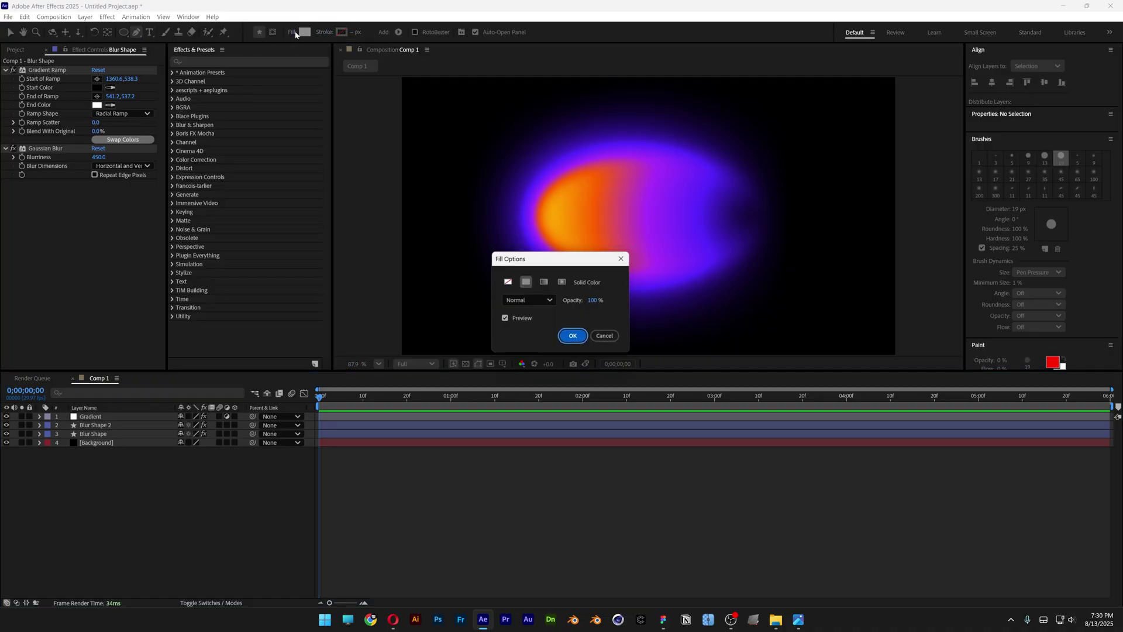
click(507, 282)
click(573, 337)
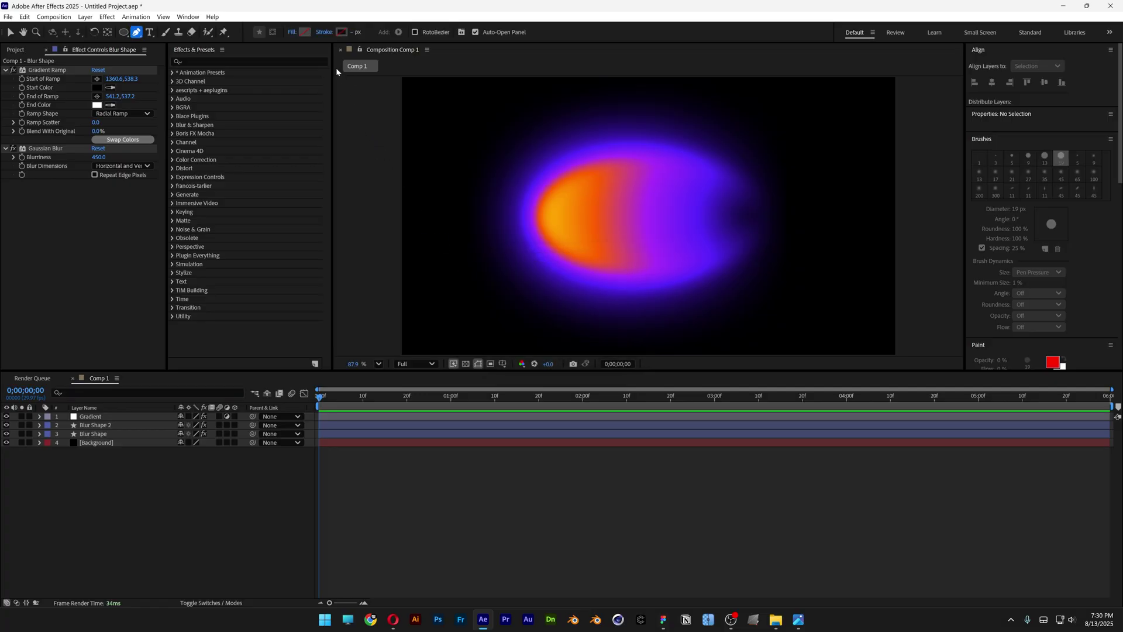
click(323, 32)
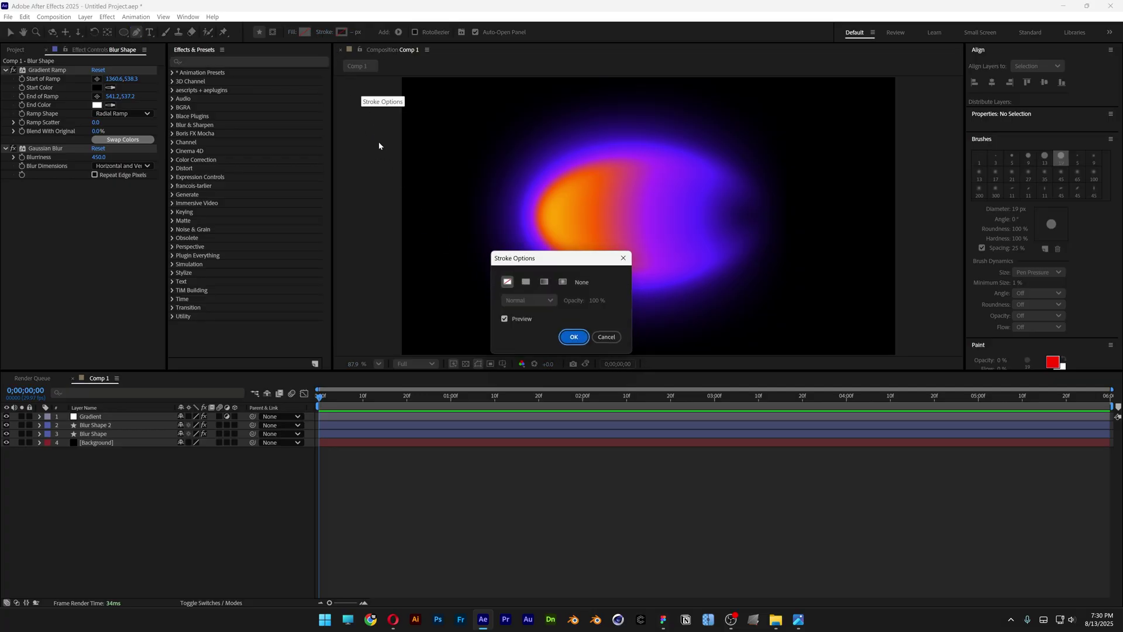
click(525, 282)
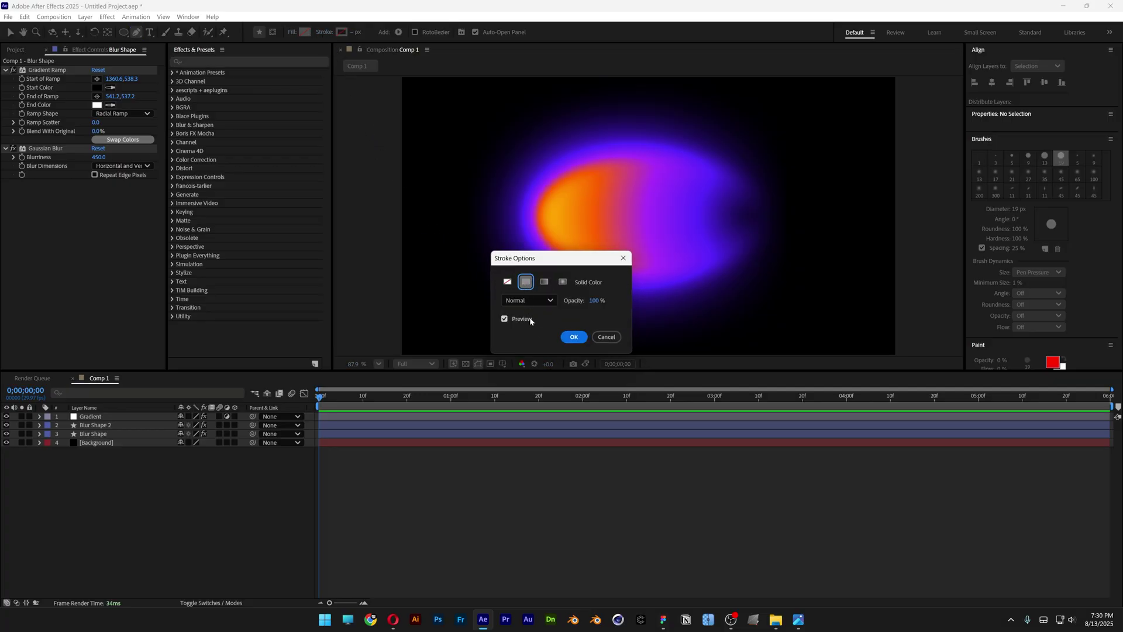
click(574, 337)
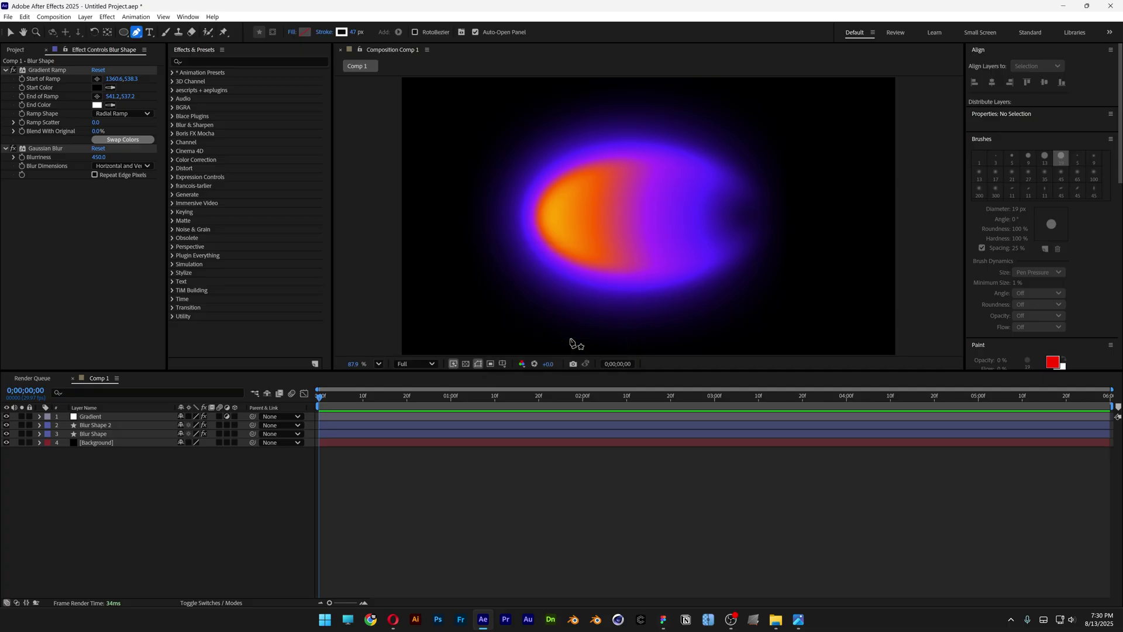
click(353, 32)
text(50)
key(Return)
Draw a vertical line running from above to below the composition
scroll(513, 133, down, 1)
click(554, 89)
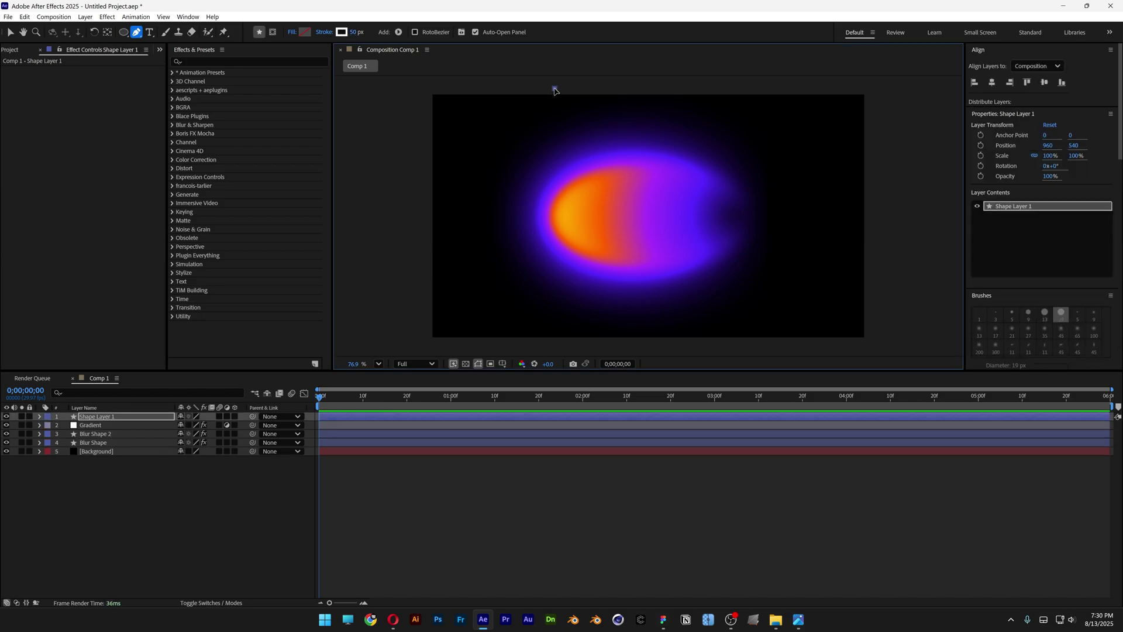
shift+click(561, 343)
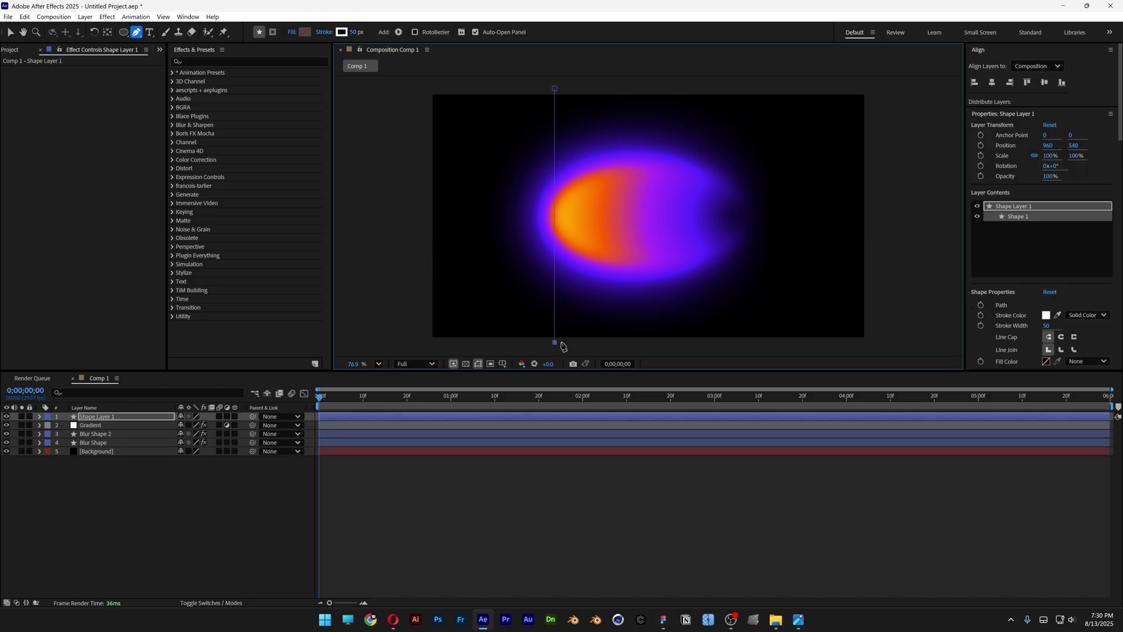
scroll(550, 207, up, 1)
Apply Wave Warp to Shape Layer 1 and rename it Refraction
key(y)
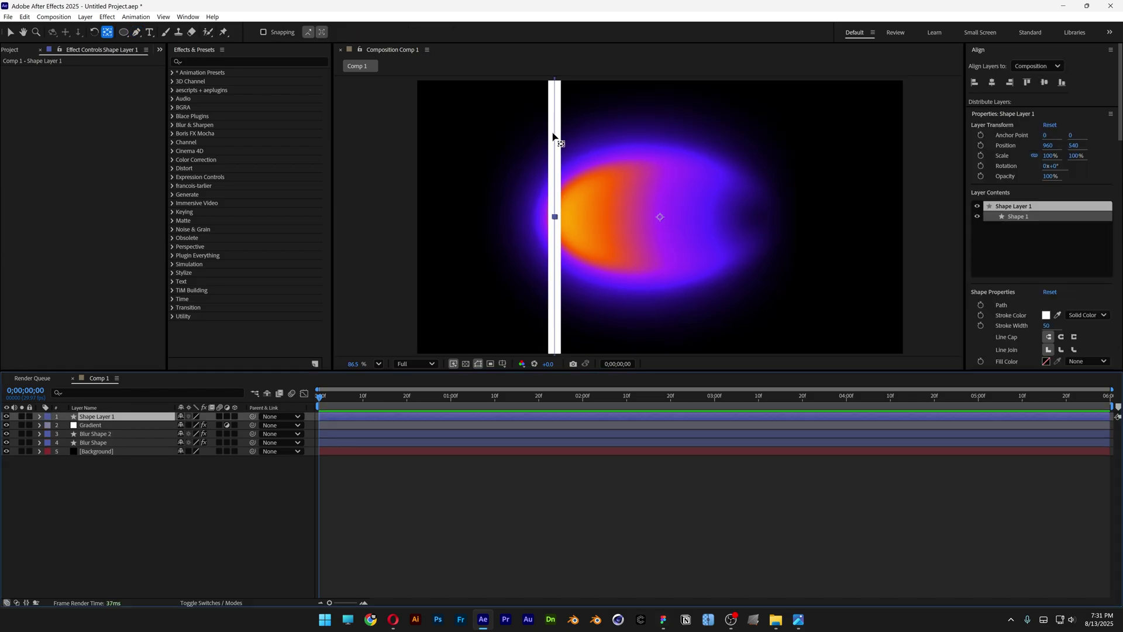
click(246, 60)
text(wave warp)
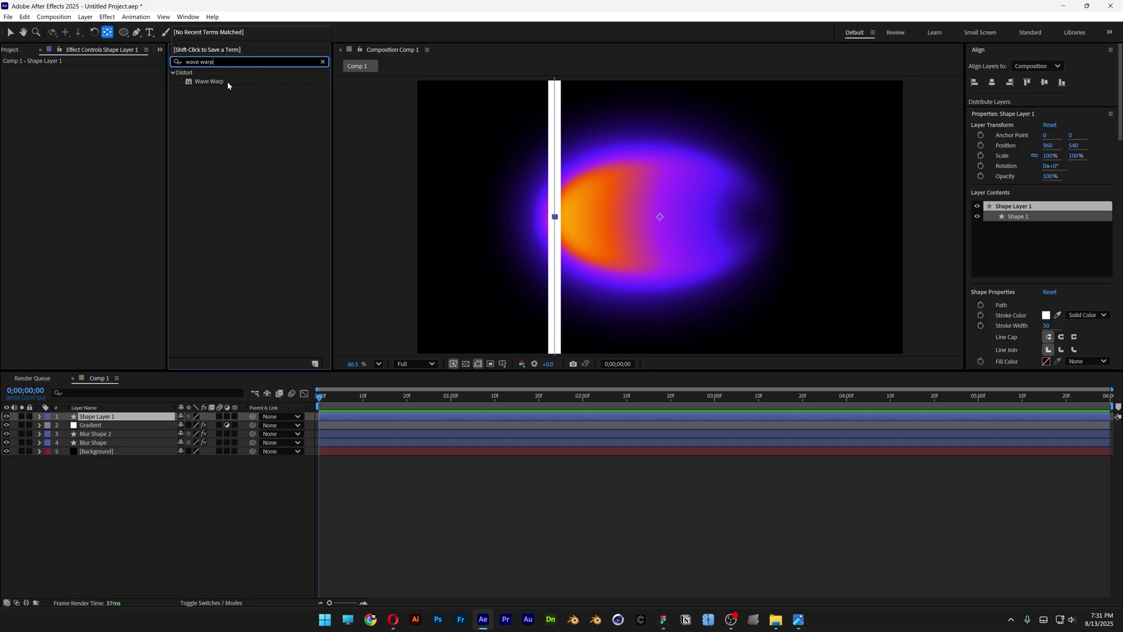
drag(202, 86, 111, 419)
right_click(111, 419)
click(141, 399)
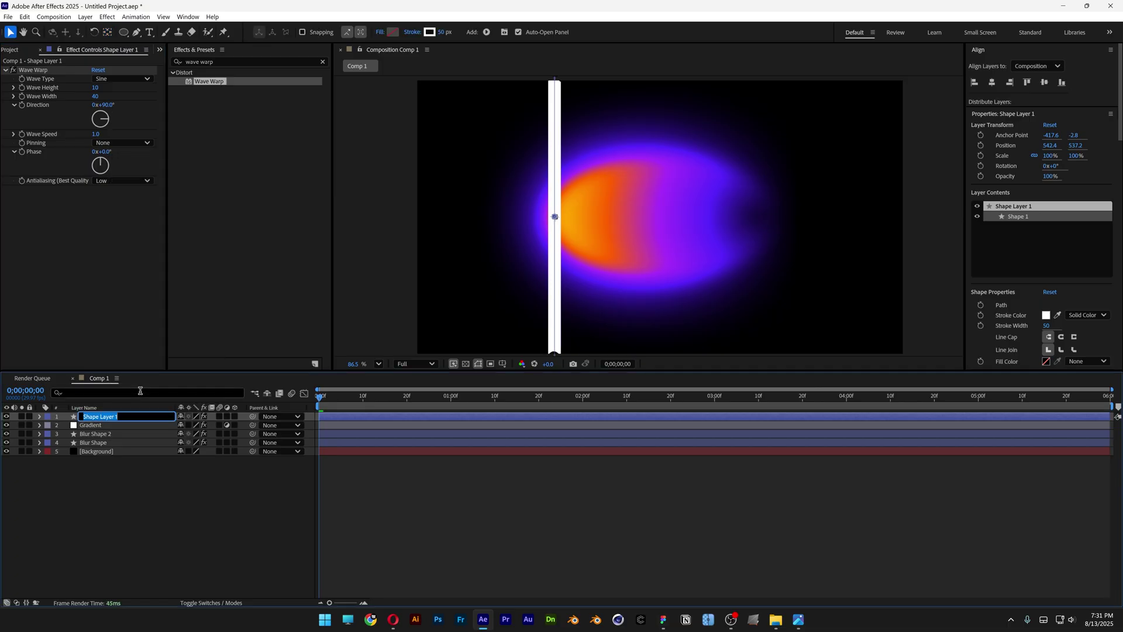
text(Refraction)
key(Return)
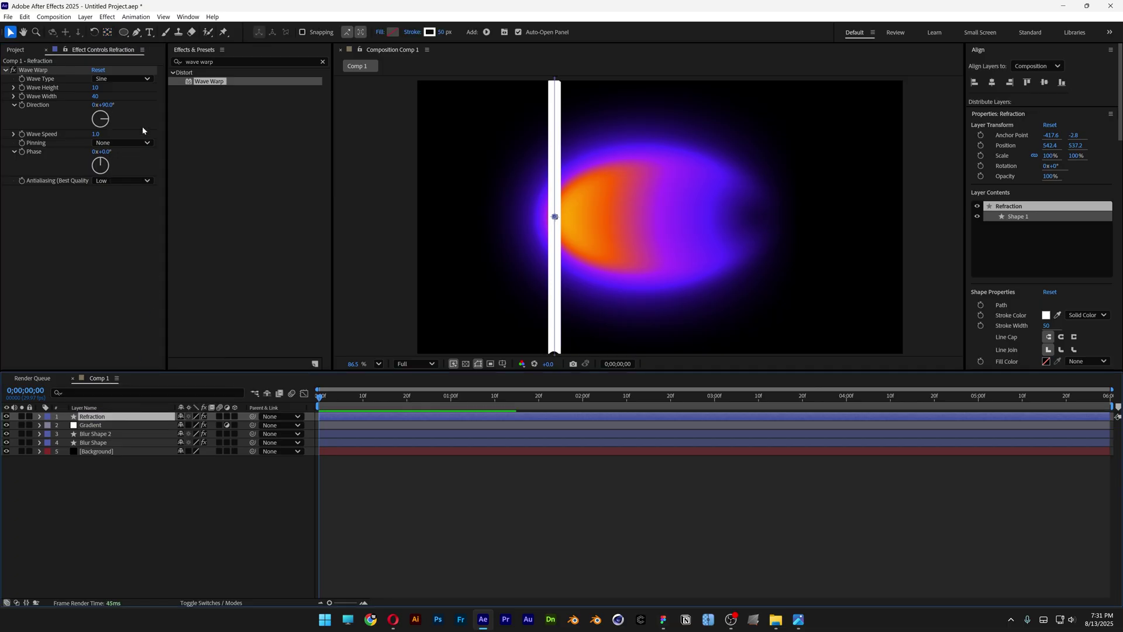
Set Wave Type to Uncircle, Wave Height to 154, and widen the stroke to 63 px
click(94, 79)
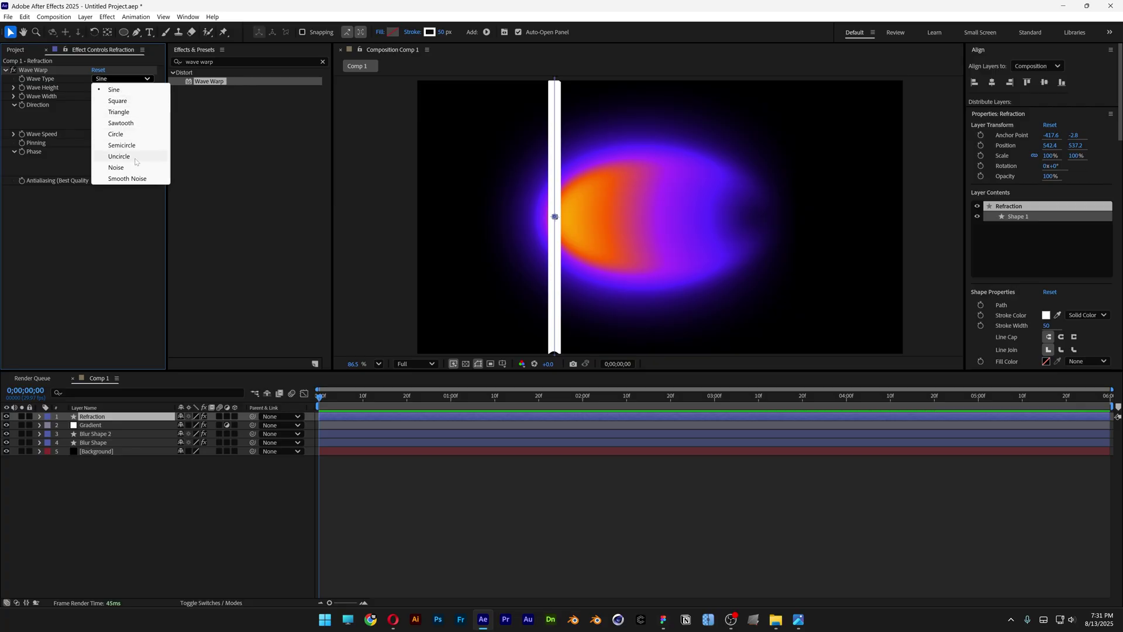
click(120, 157)
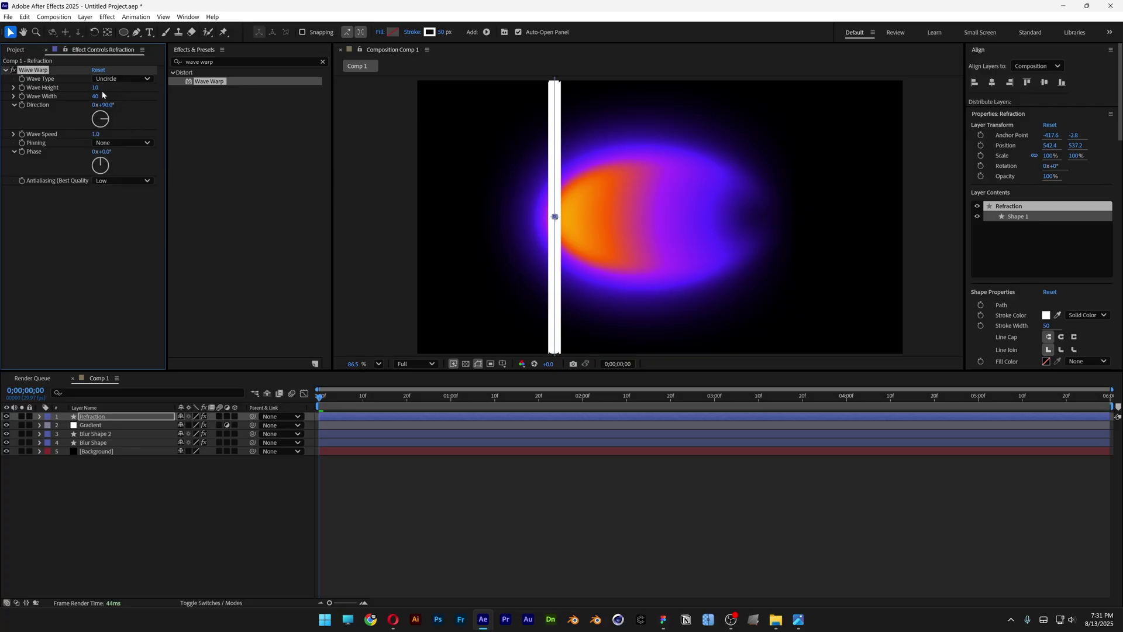
drag(97, 90, 107, 100)
scroll(562, 94, up, 5)
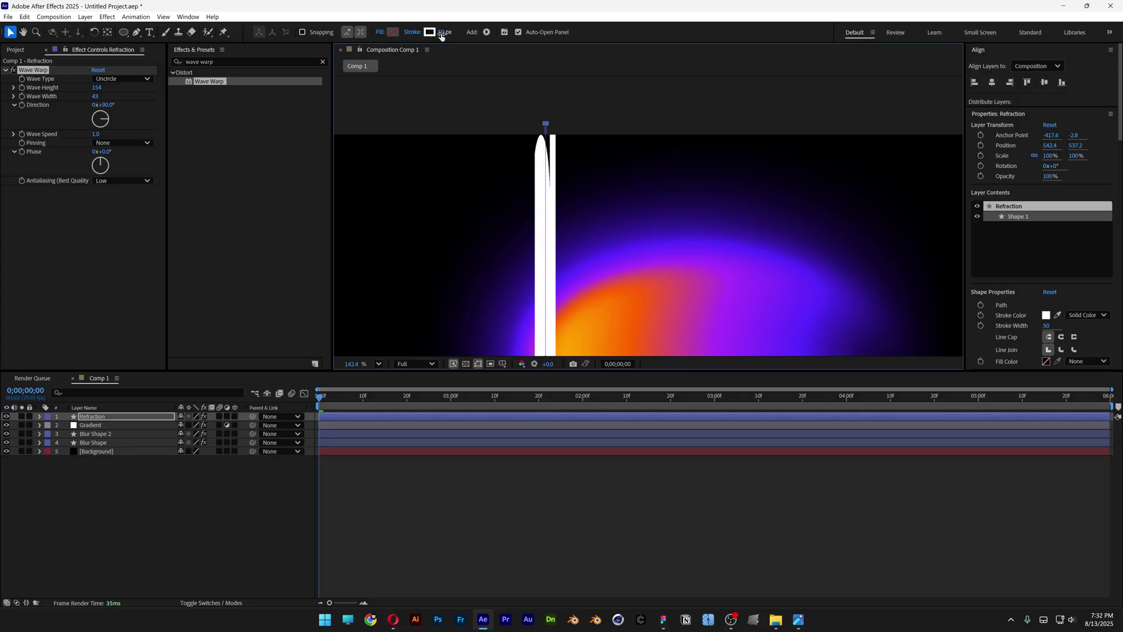
drag(441, 35, 548, 185)
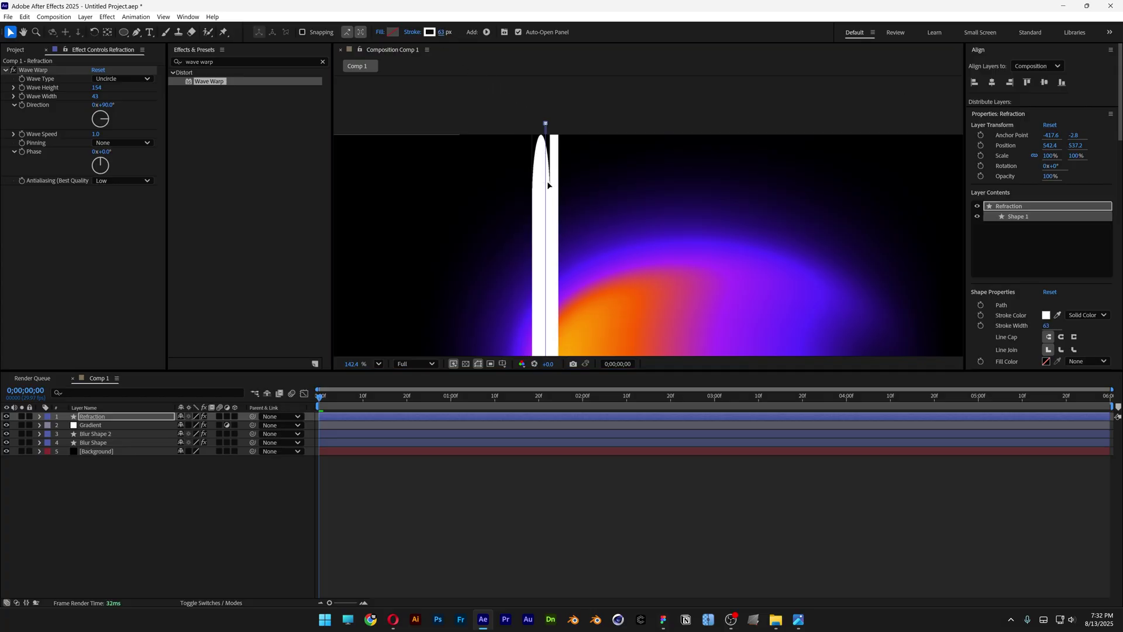
Set the Wave Warp speed to 0
scroll(541, 185, up, 3)
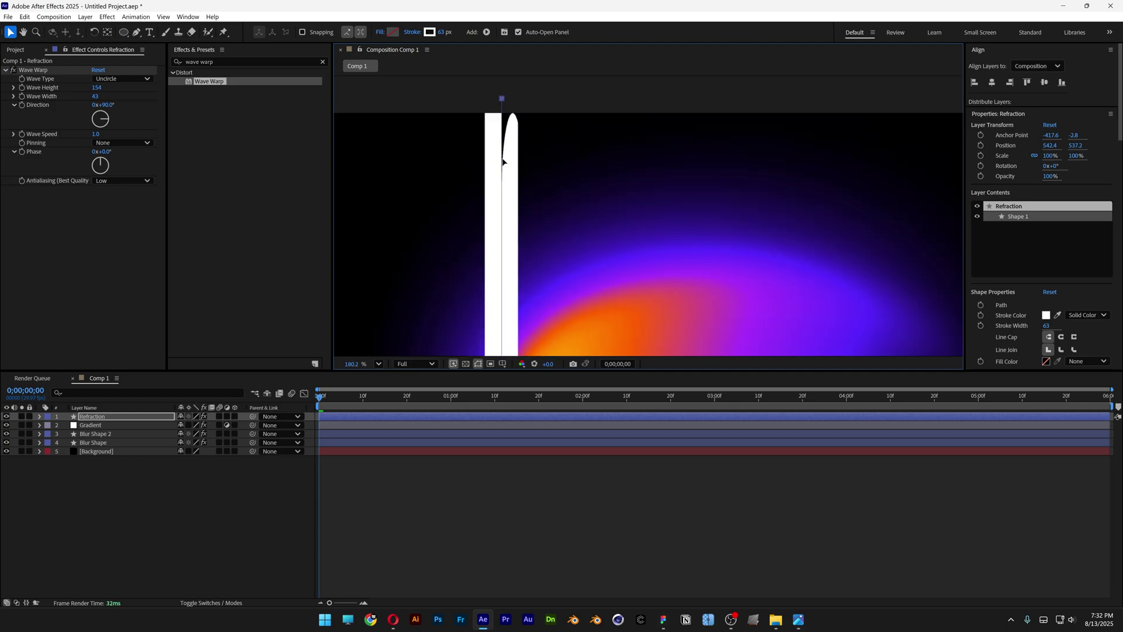
scroll(496, 182, up, 1)
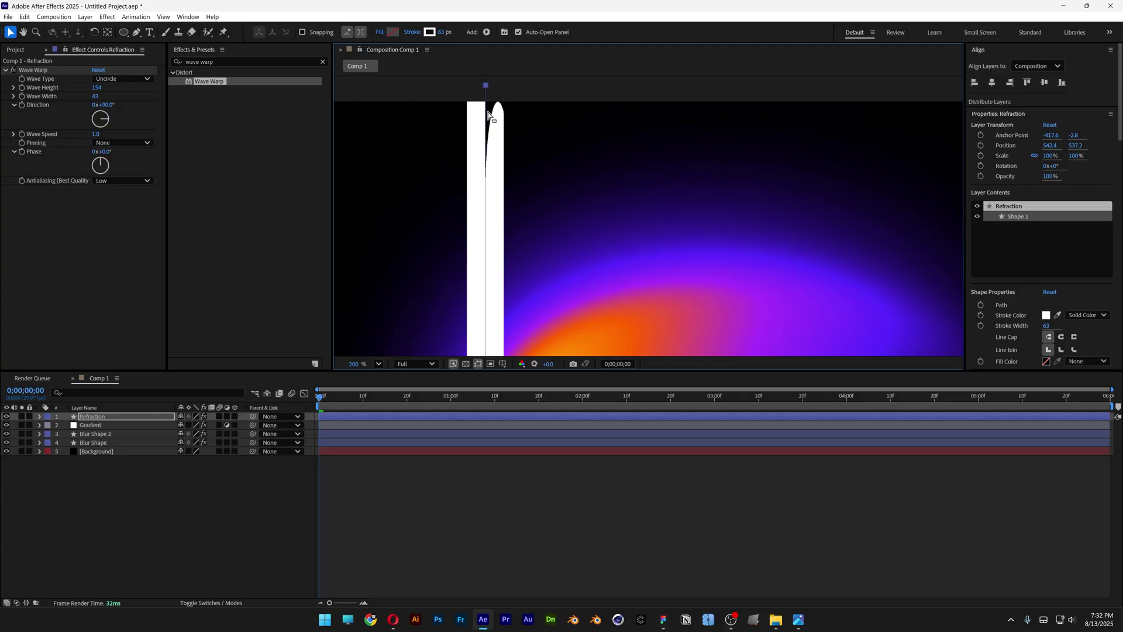
scroll(357, 144, down, 4)
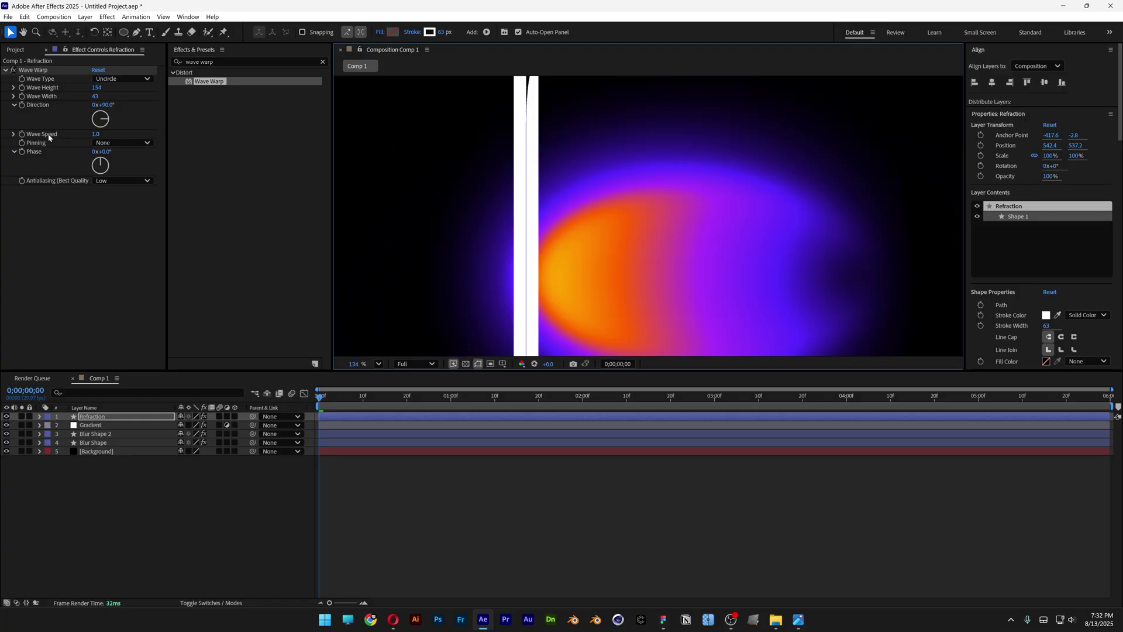
click(96, 135)
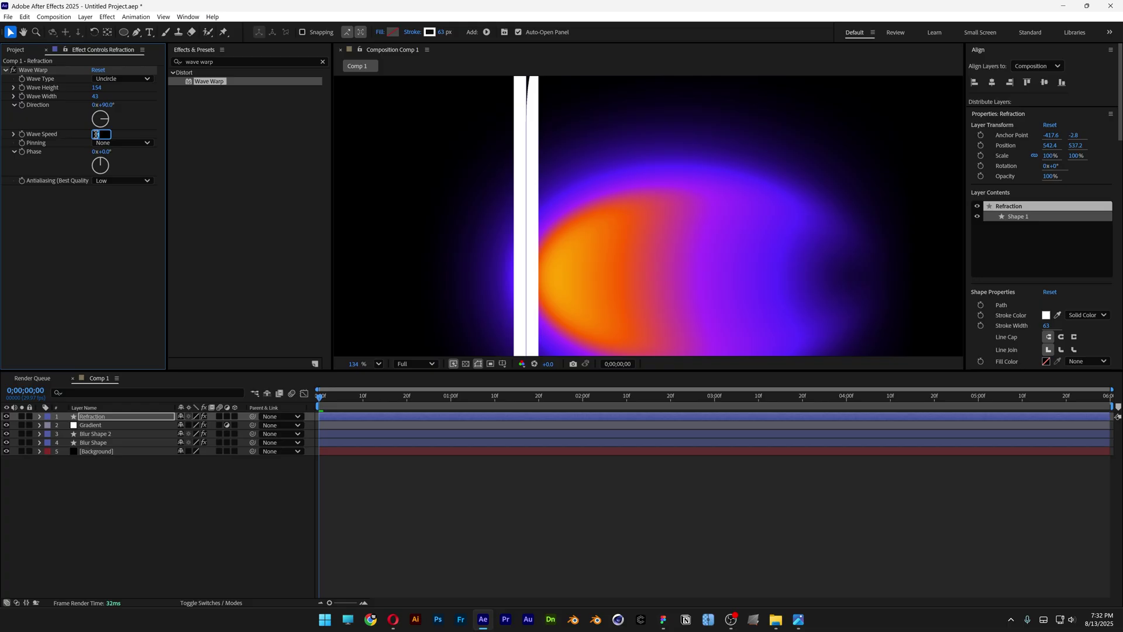
text(0)
key(Return)
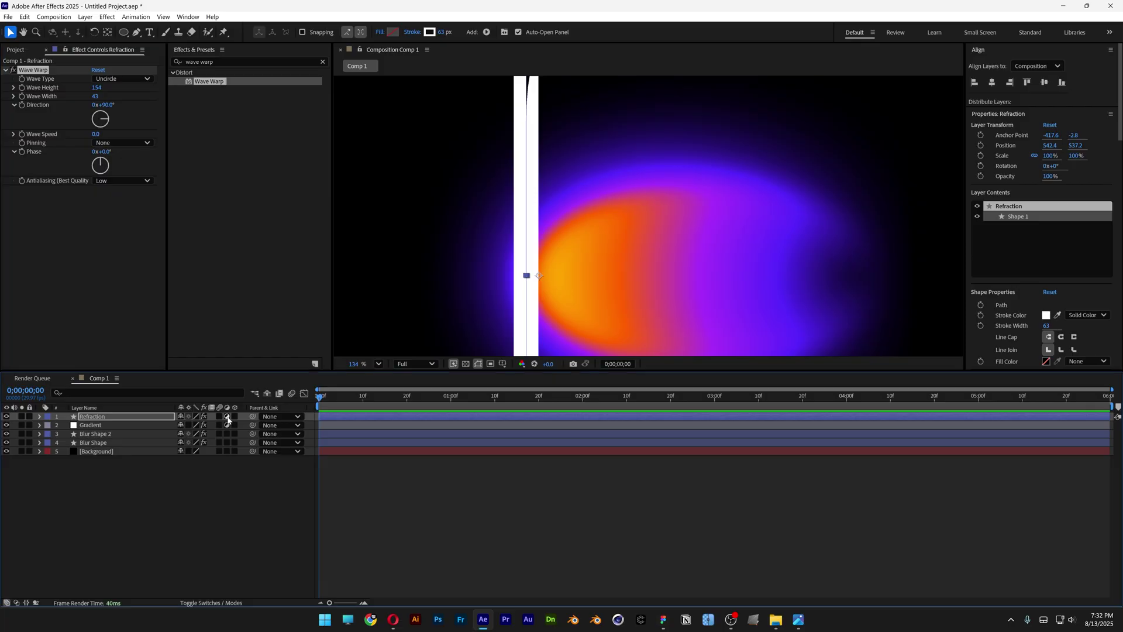
Make Refraction an adjustment layer and raise its Wave Width to 57
click(226, 416)
scroll(543, 246, up, 1)
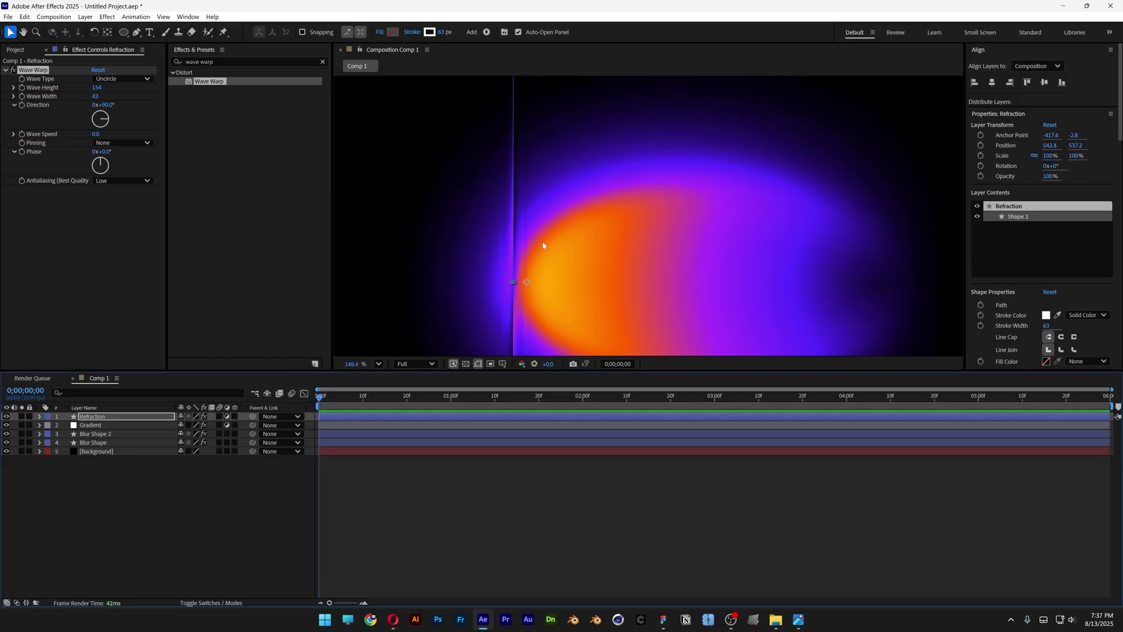
scroll(564, 211, up, 1)
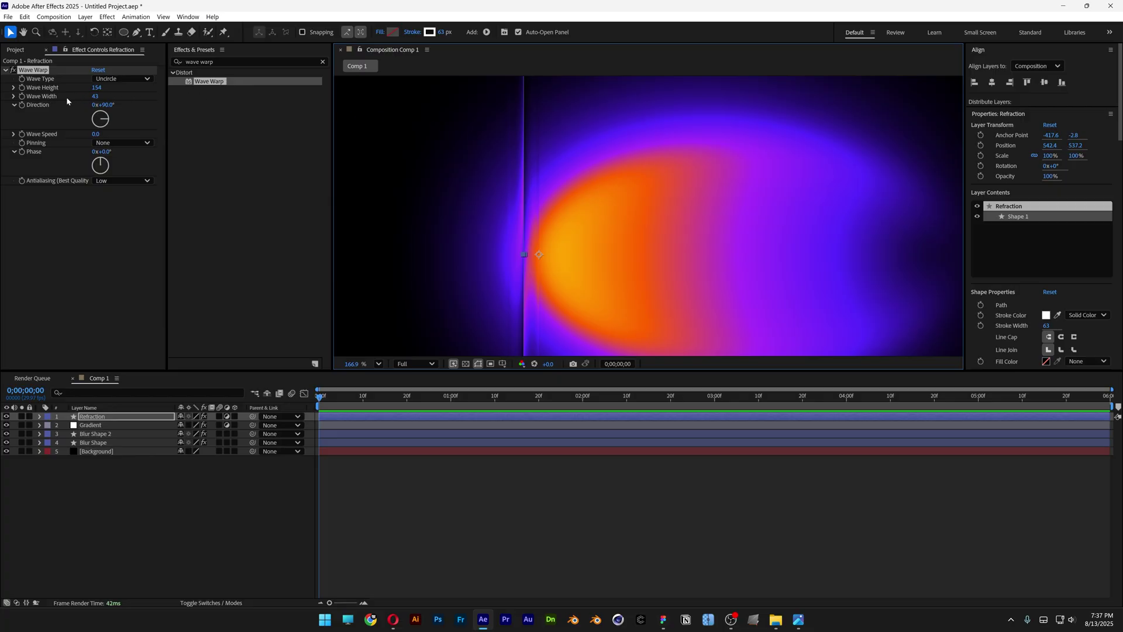
drag(101, 100, 173, 103)
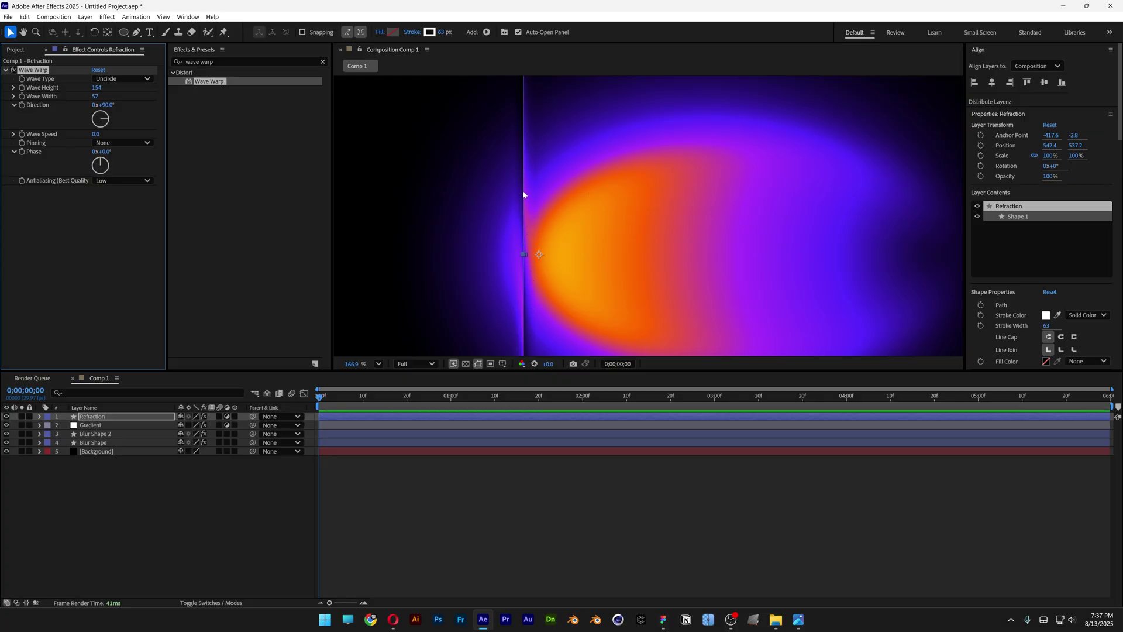
Drag the Refraction wavy line left across the blob in the viewer
scroll(523, 194, down, 2)
drag(524, 217, 561, 223)
scroll(530, 226, down, 2)
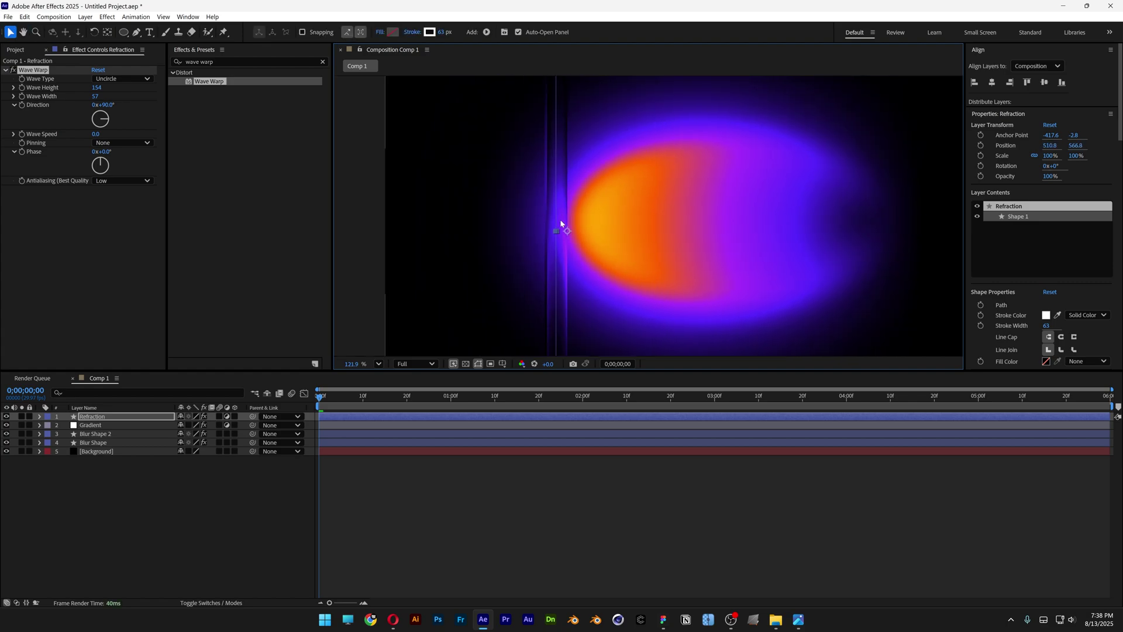
Turn off Refraction's adjustment layer switch and move the white wavy stripe to the comp's left edge (88, 566.8)
click(228, 417)
scroll(557, 261, down, 4)
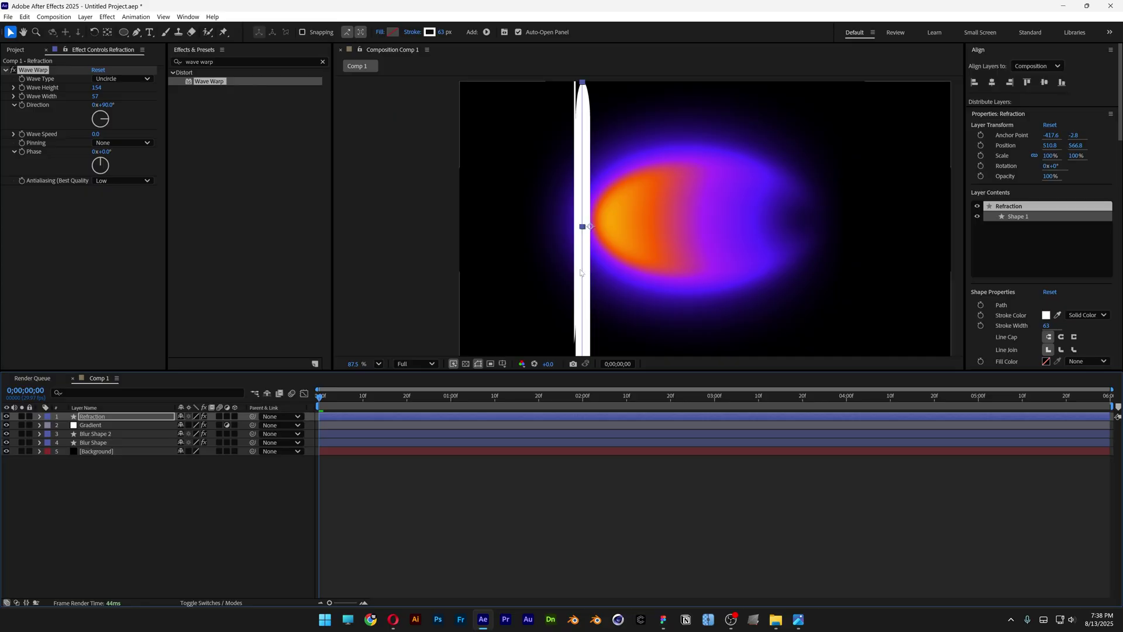
drag(581, 272, 475, 270)
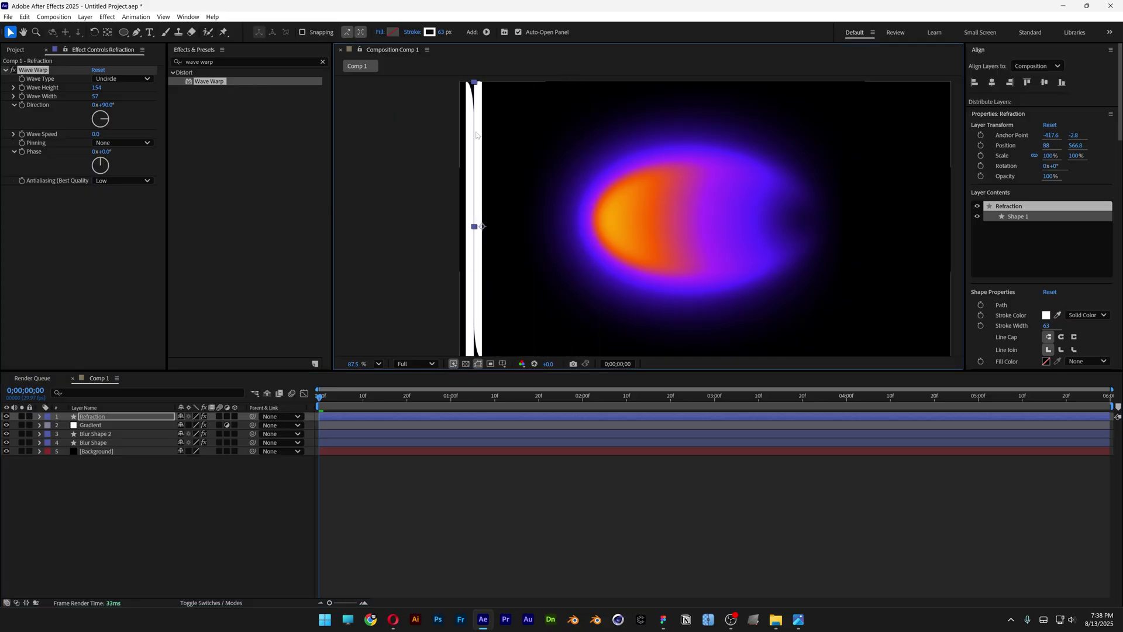
scroll(476, 117, up, 4)
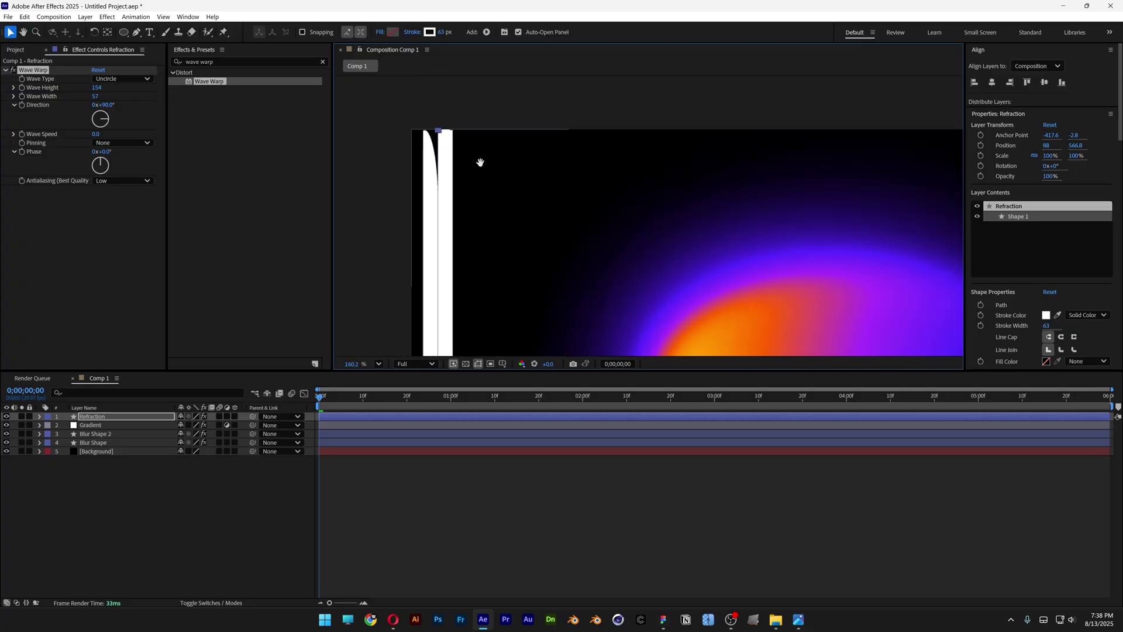
drag(480, 162, 491, 134)
scroll(432, 123, down, 4)
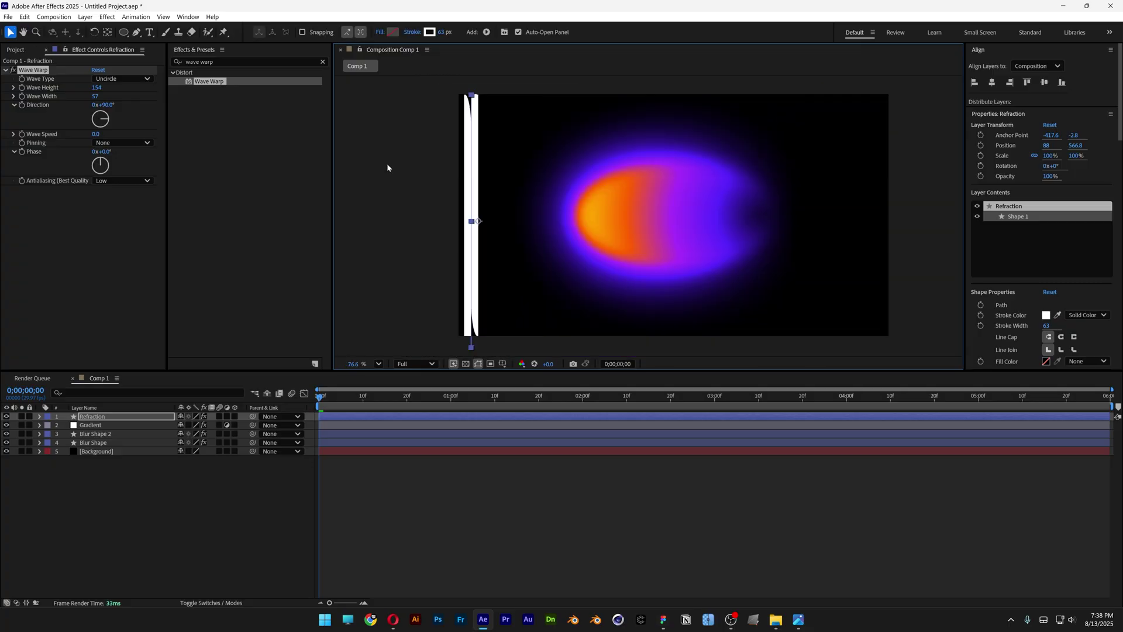
click(40, 417)
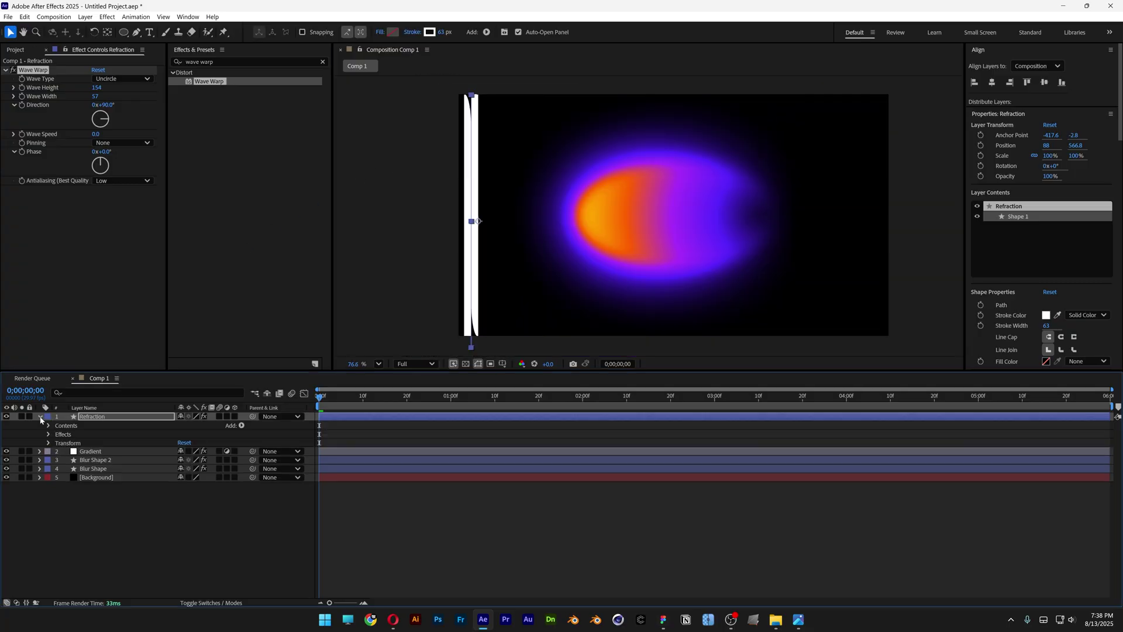
Add a Repeater to the Refraction shape and set its Copies to 19
click(242, 427)
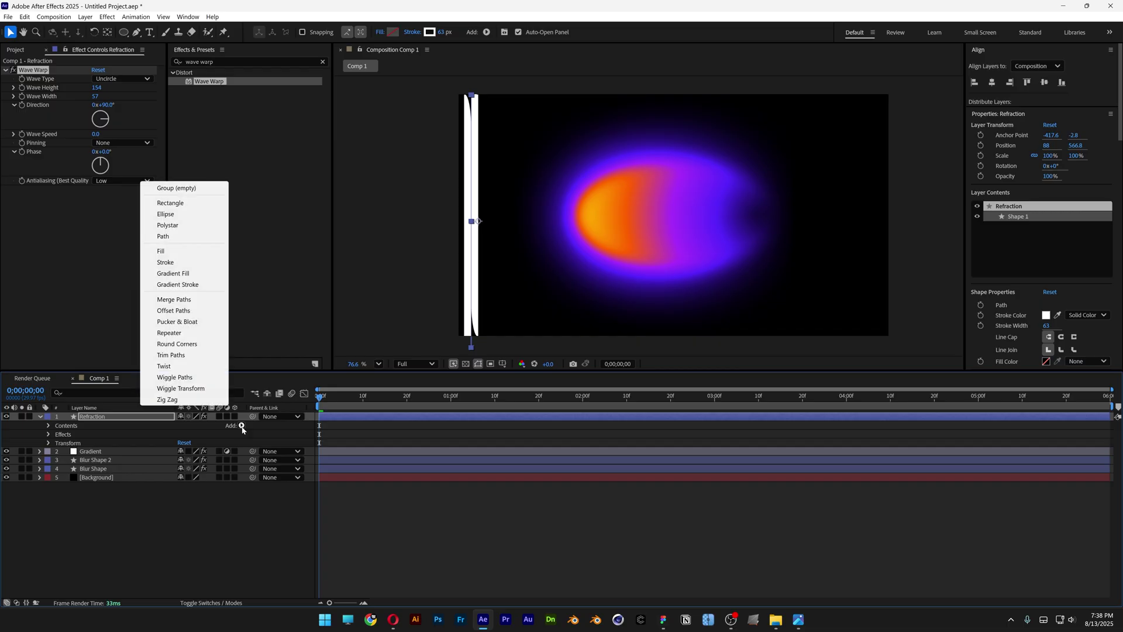
click(169, 332)
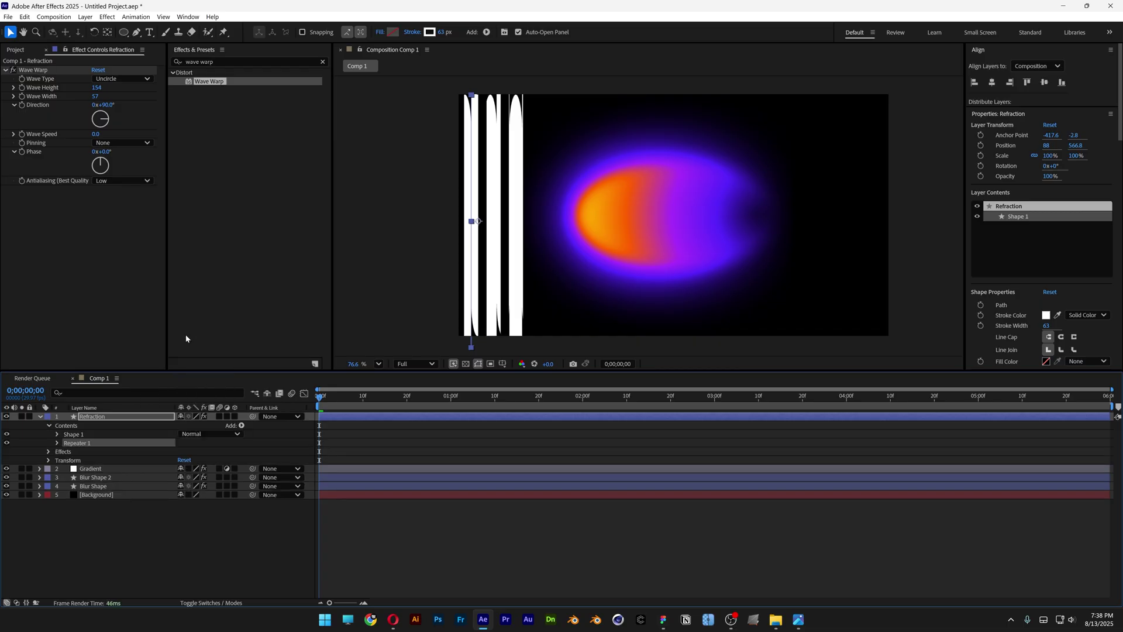
click(58, 443)
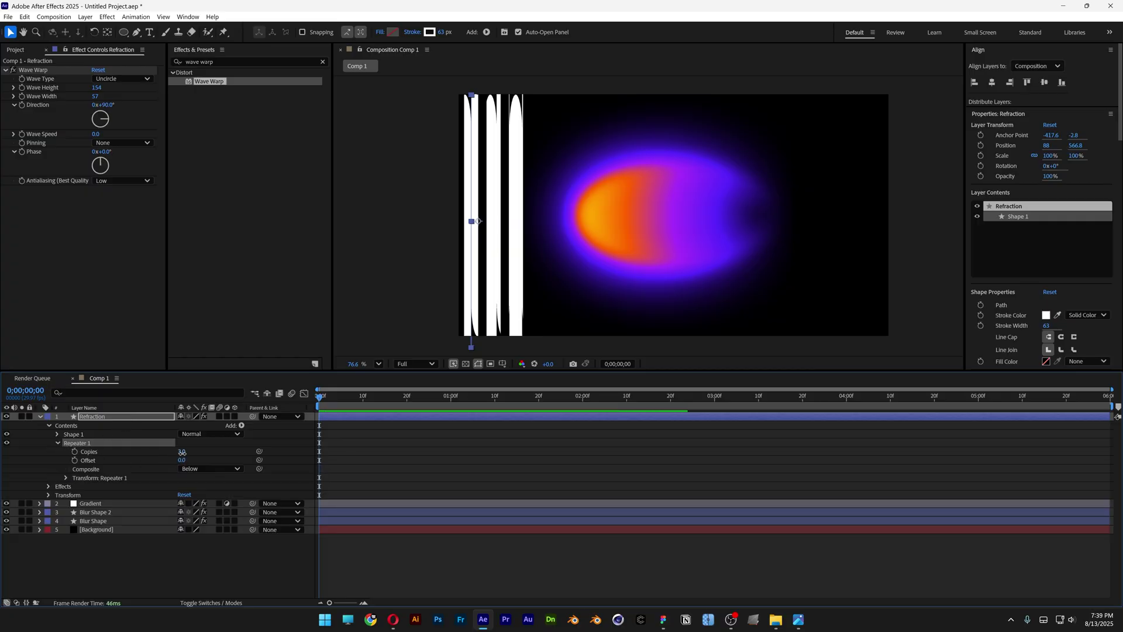
drag(182, 452, 191, 454)
scroll(696, 222, up, 4)
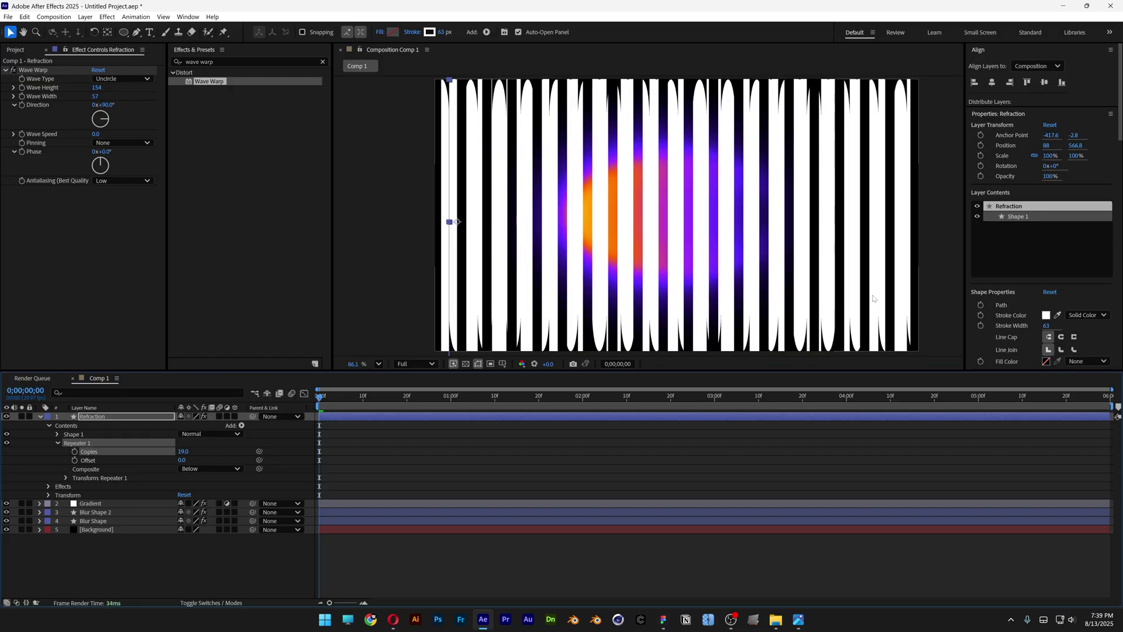
drag(850, 289, 696, 222)
scroll(718, 258, up, 2)
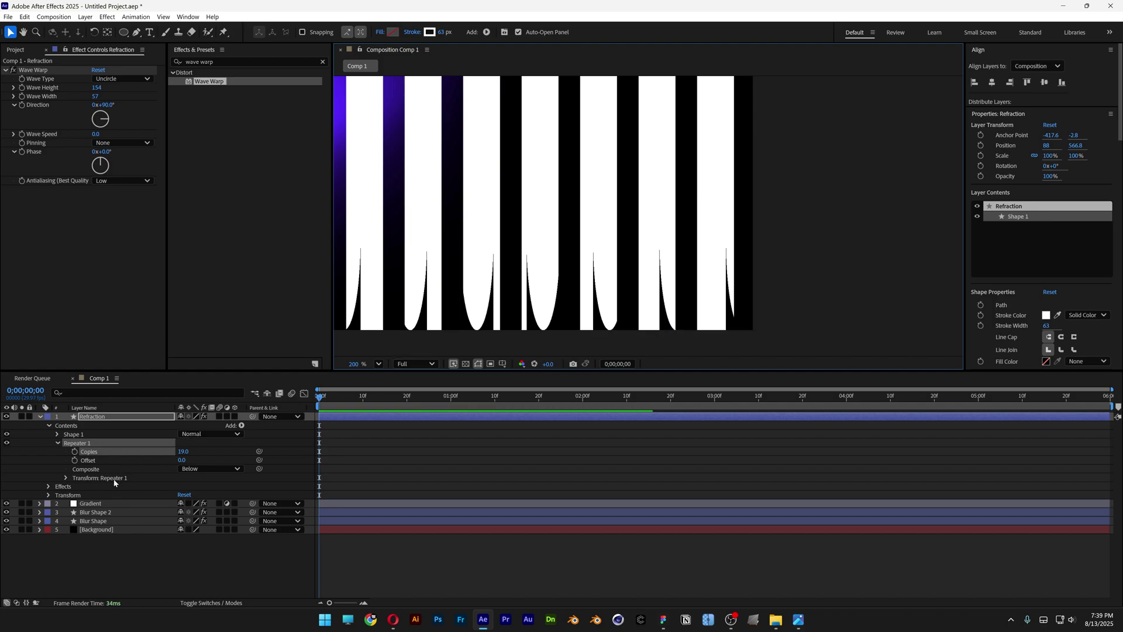
Scrub the Repeater's Transform Position X to spread the stripes horizontally to roughly 114–115
click(94, 479)
click(66, 478)
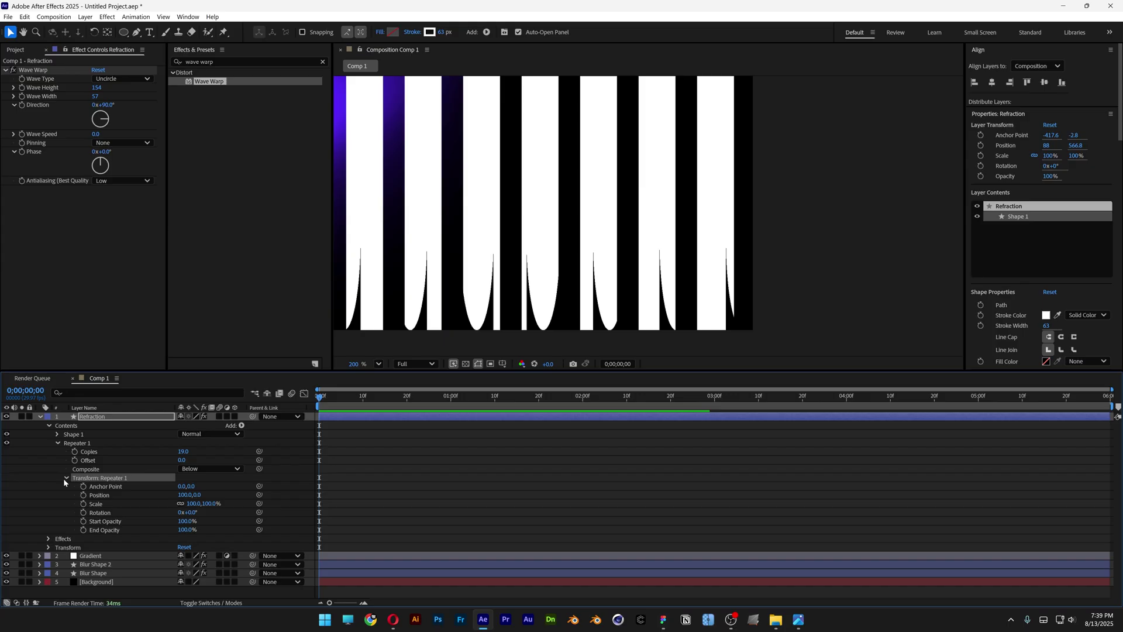
click(100, 497)
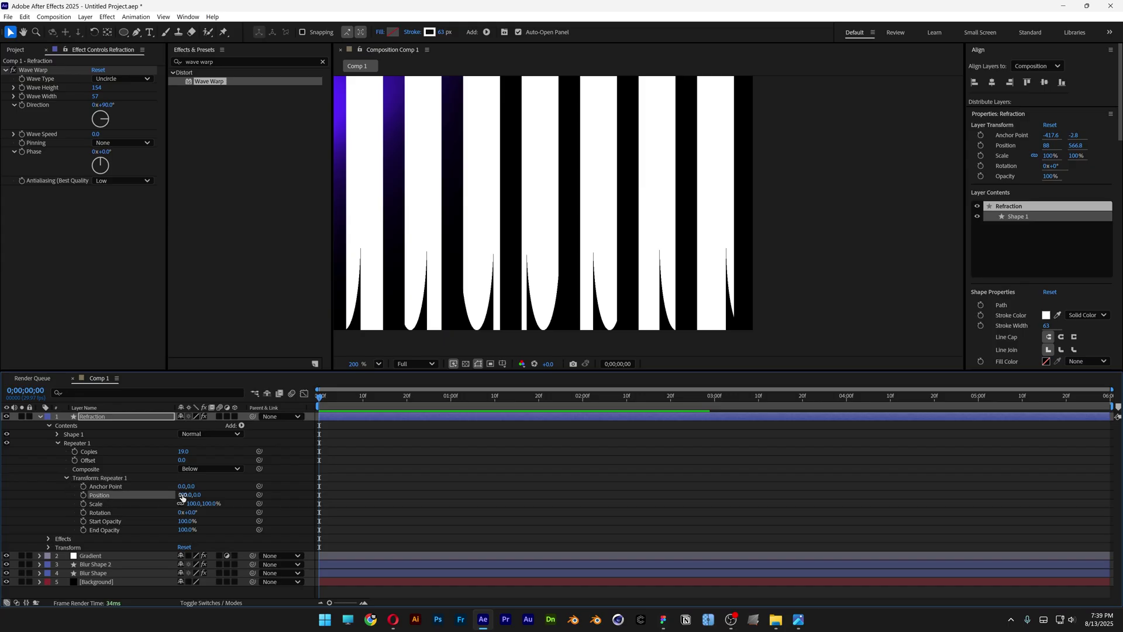
drag(182, 498, 185, 494)
key(comma)
scroll(830, 258, up, 1)
drag(859, 251, 702, 240)
scroll(742, 279, up, 6)
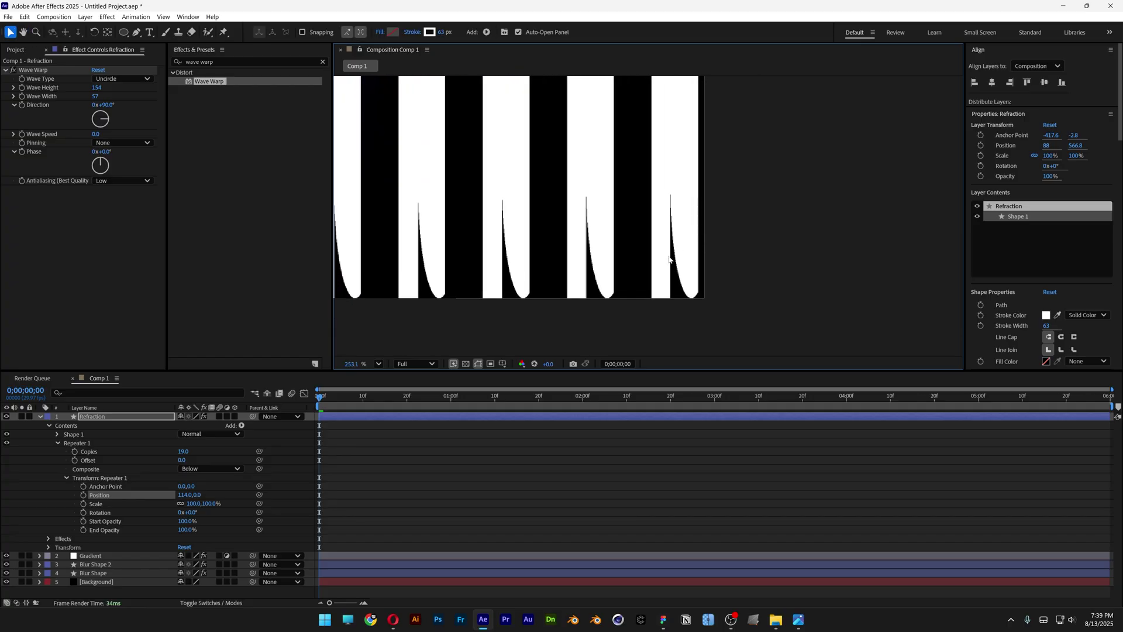
drag(185, 494, 185, 495)
Enter the Repeater's Position X as 113.5, then nudge it to 113.6
click(185, 495)
text(11)
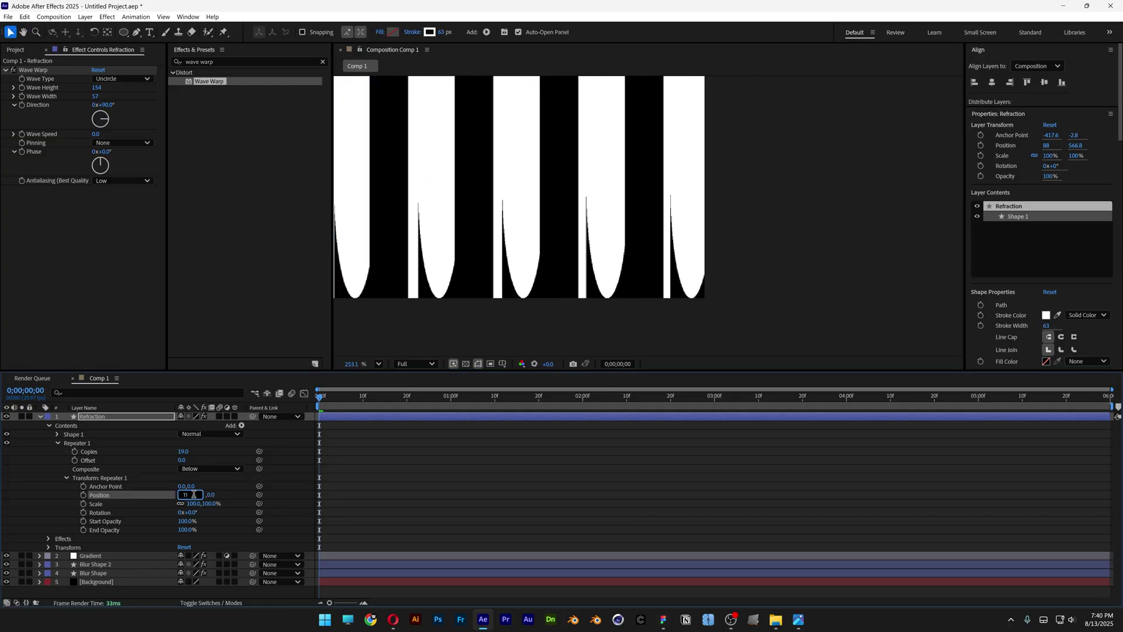
text(3)
key(Return)
click(192, 495)
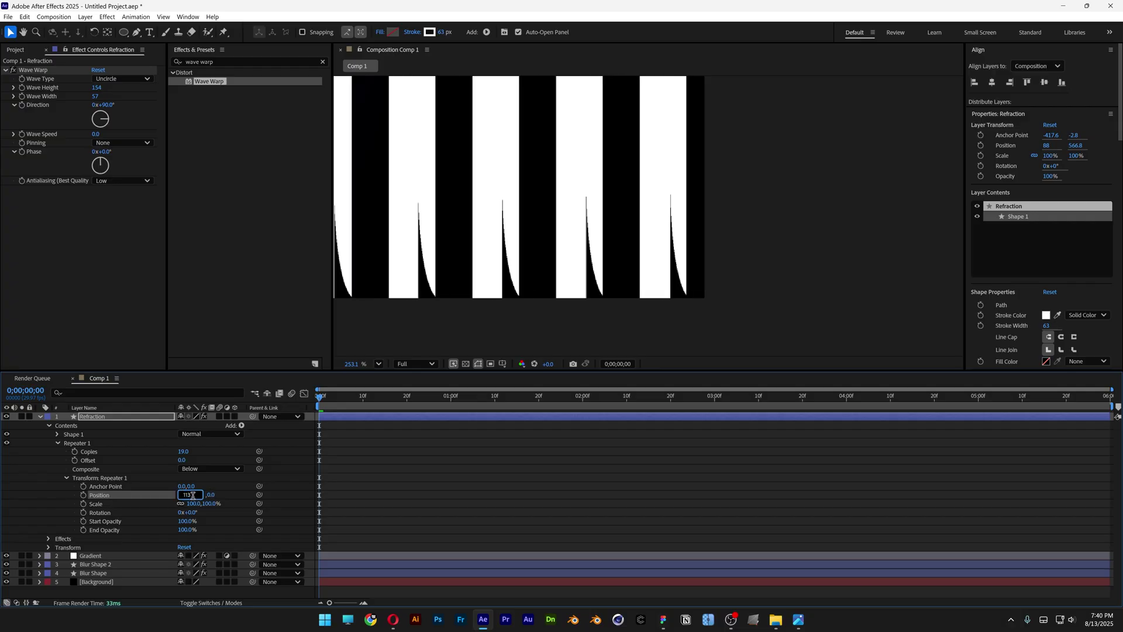
text(.5)
key(Return)
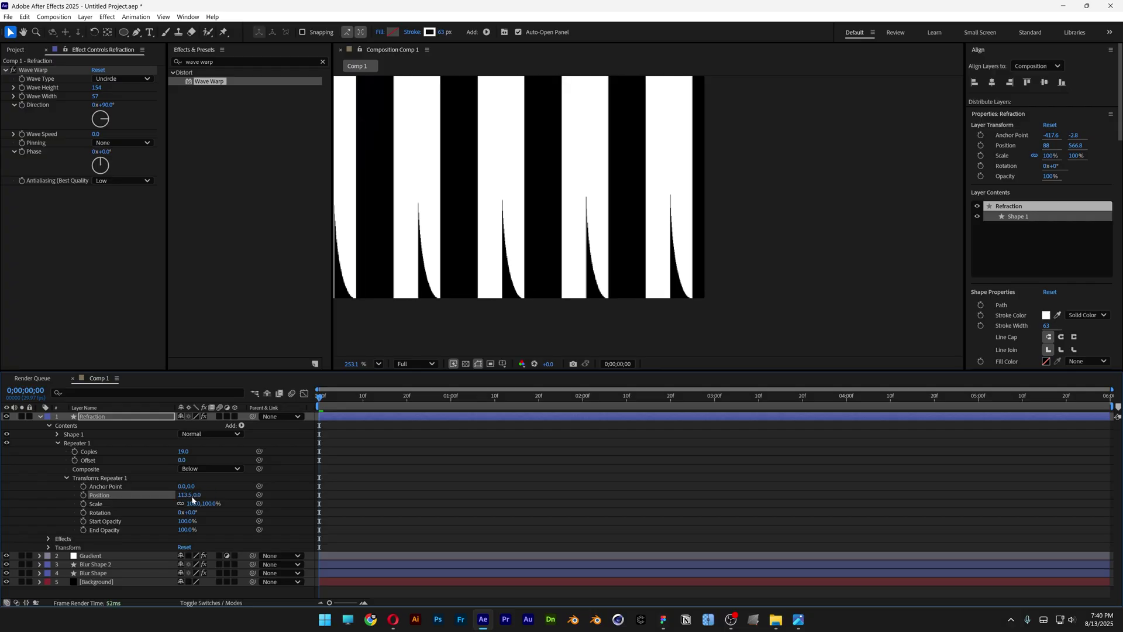
drag(190, 497, 192, 498)
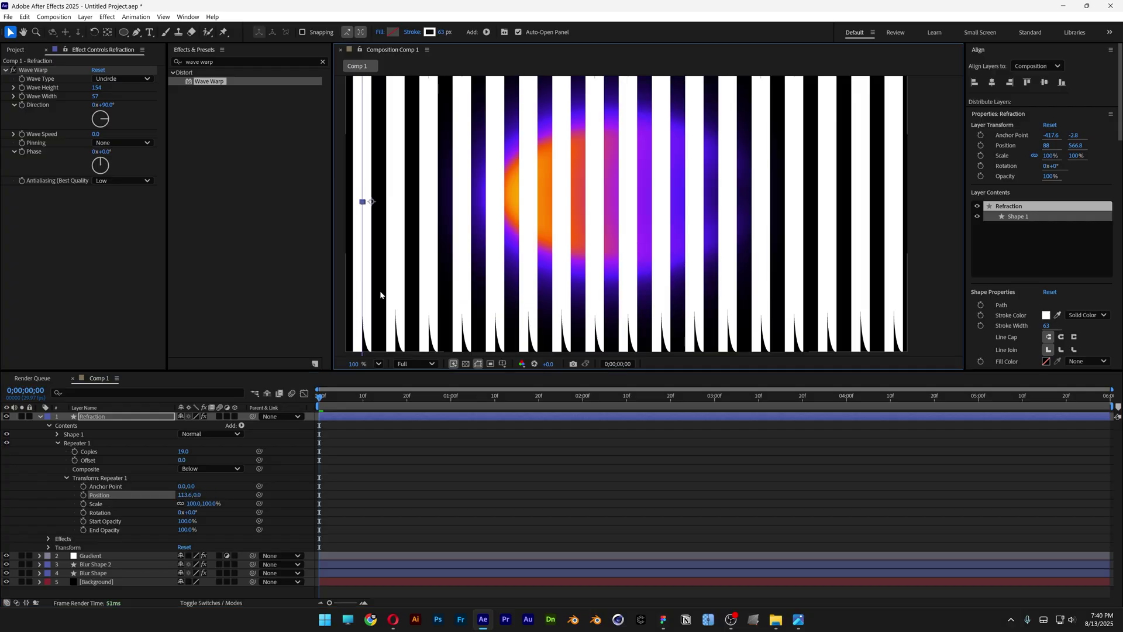
Make Refraction an adjustment layer again, enlarge the viewer, and collapse the layer
click(227, 417)
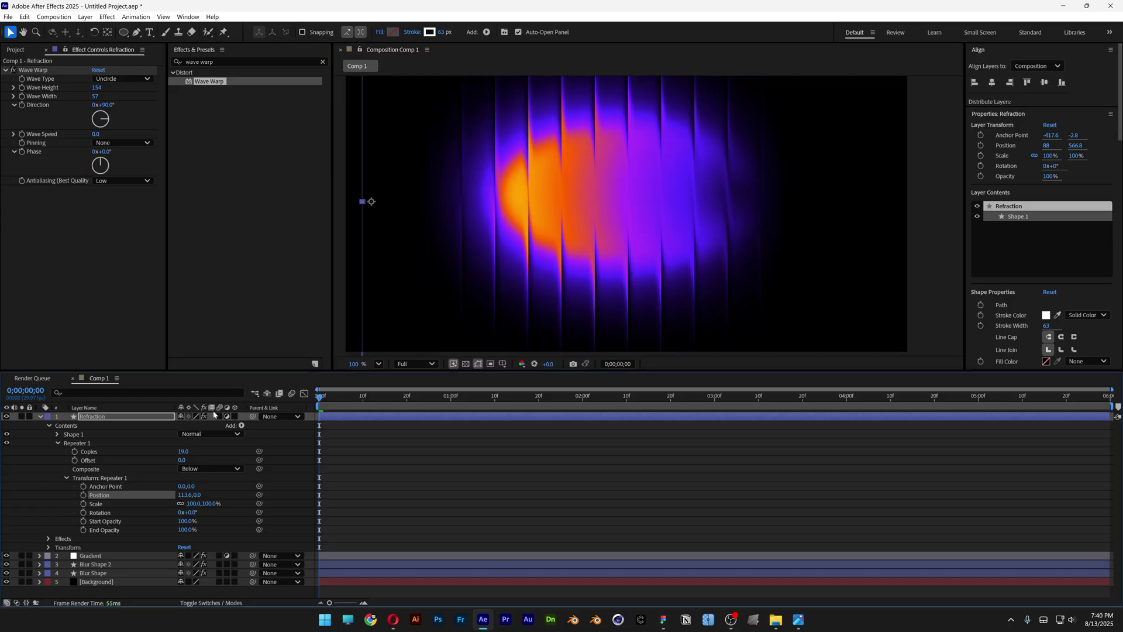
click(209, 603)
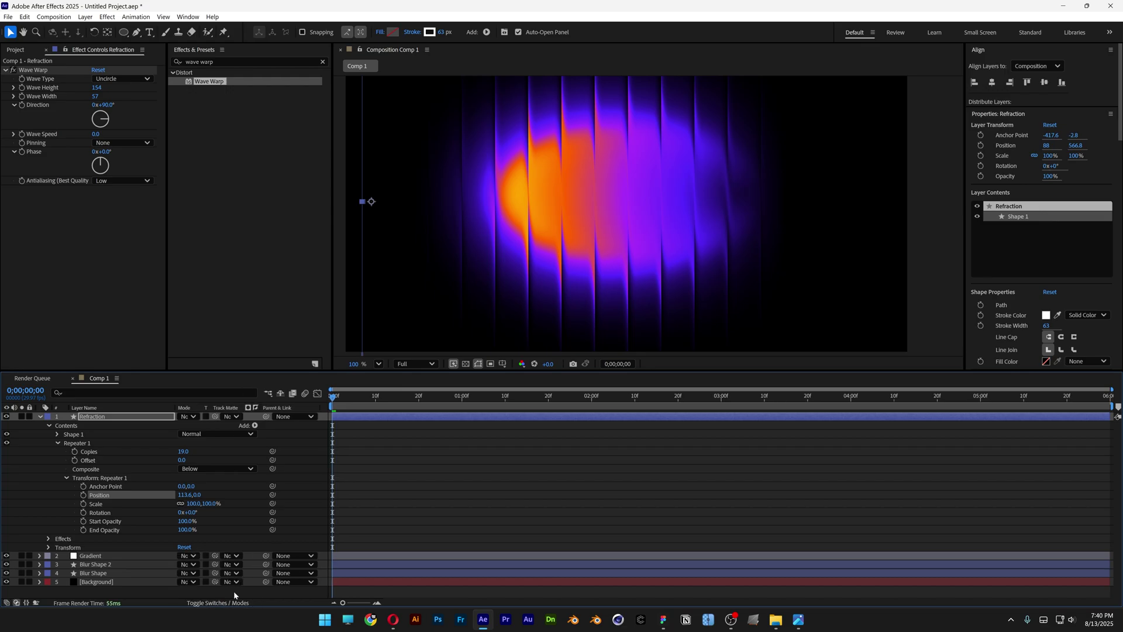
click(224, 603)
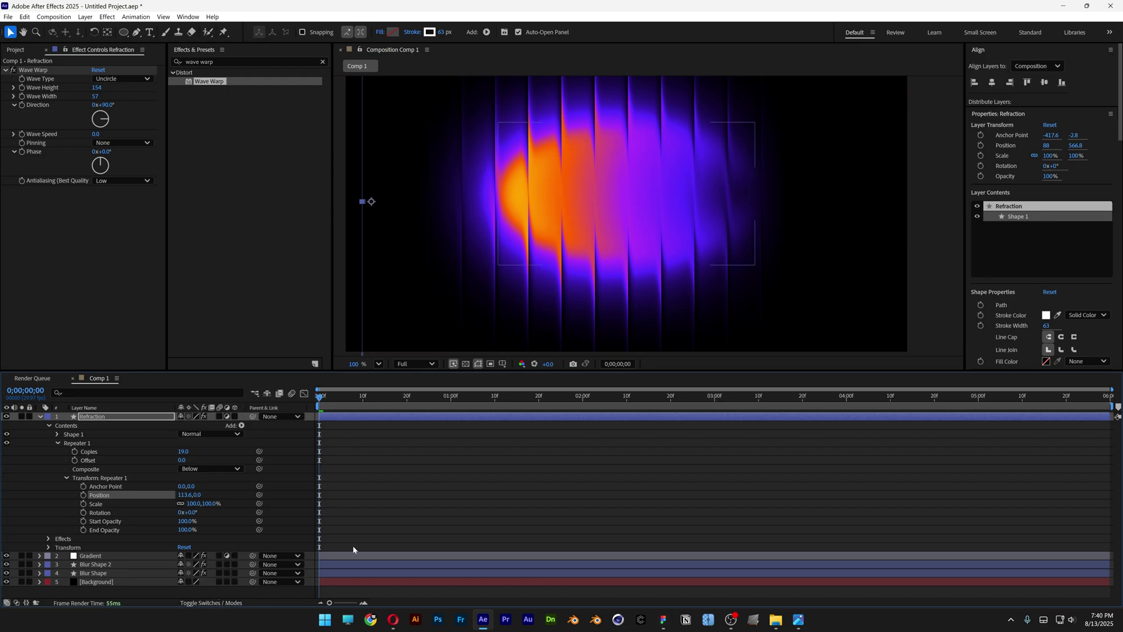
drag(652, 373, 653, 487)
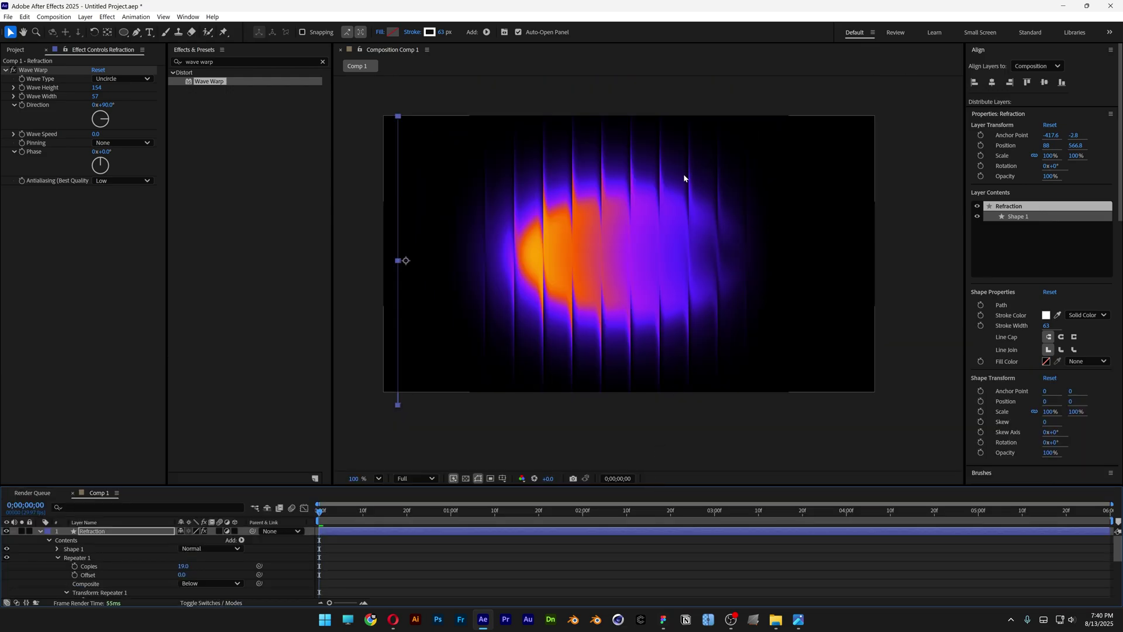
drag(724, 206, 734, 221)
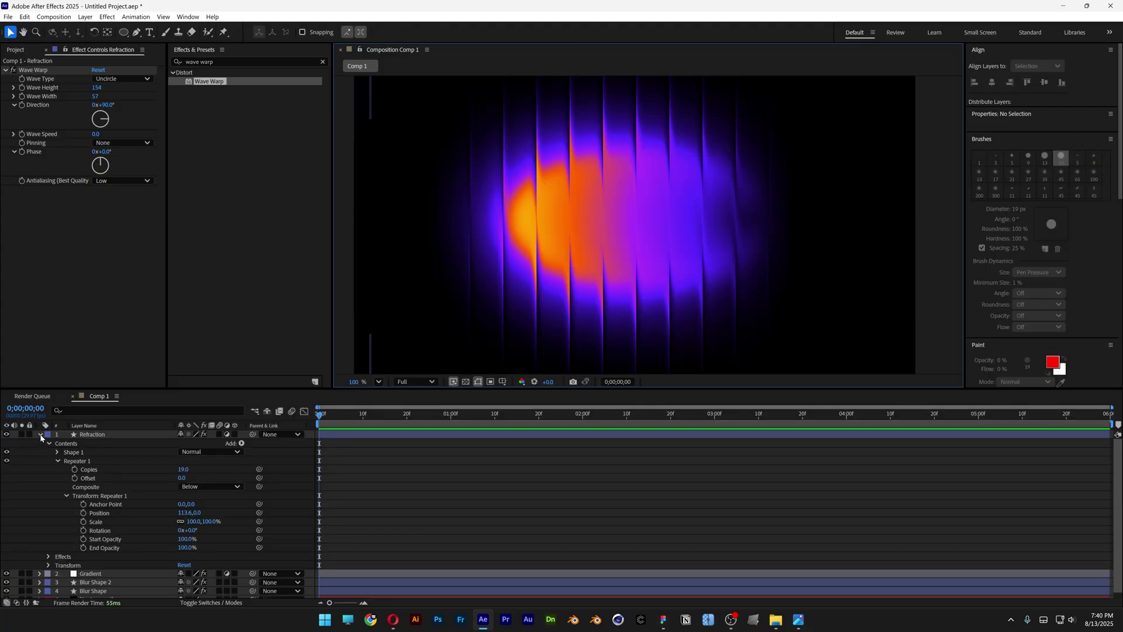
click(40, 435)
Select Blur Shape 2 and Blur Shape and drag them sideways to preview the refraction
click(97, 451)
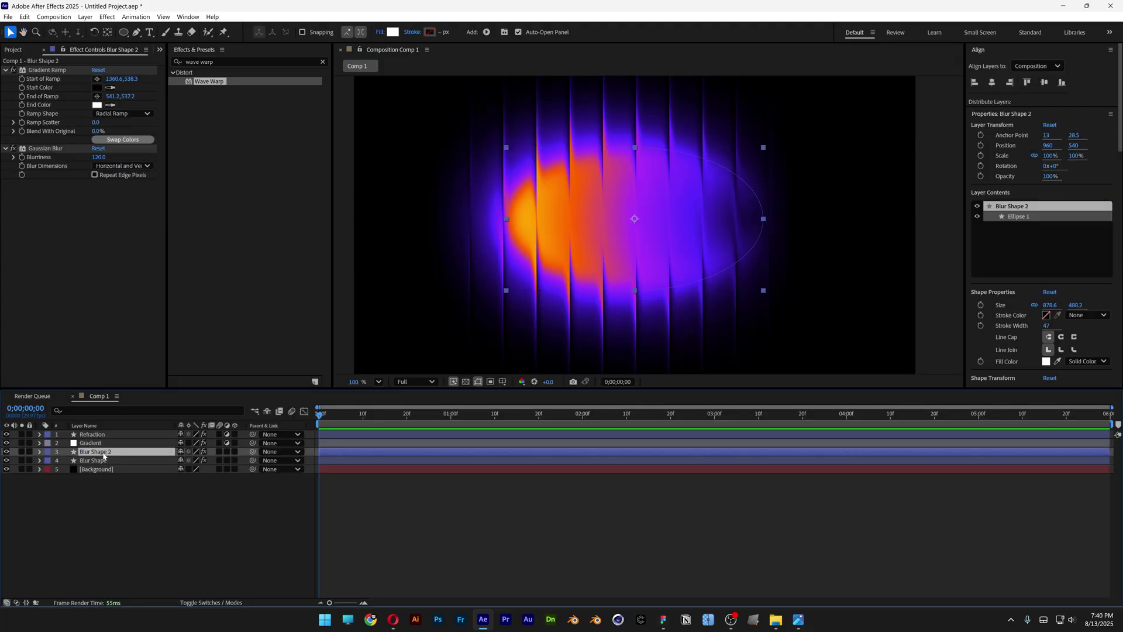
shift+click(104, 462)
drag(660, 267, 553, 273)
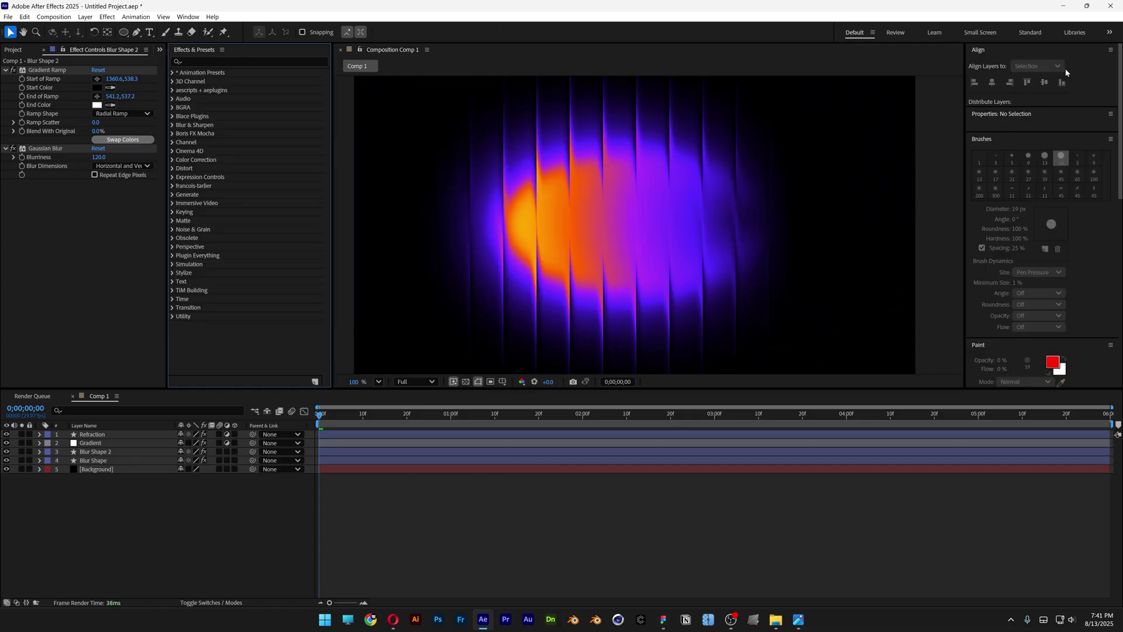